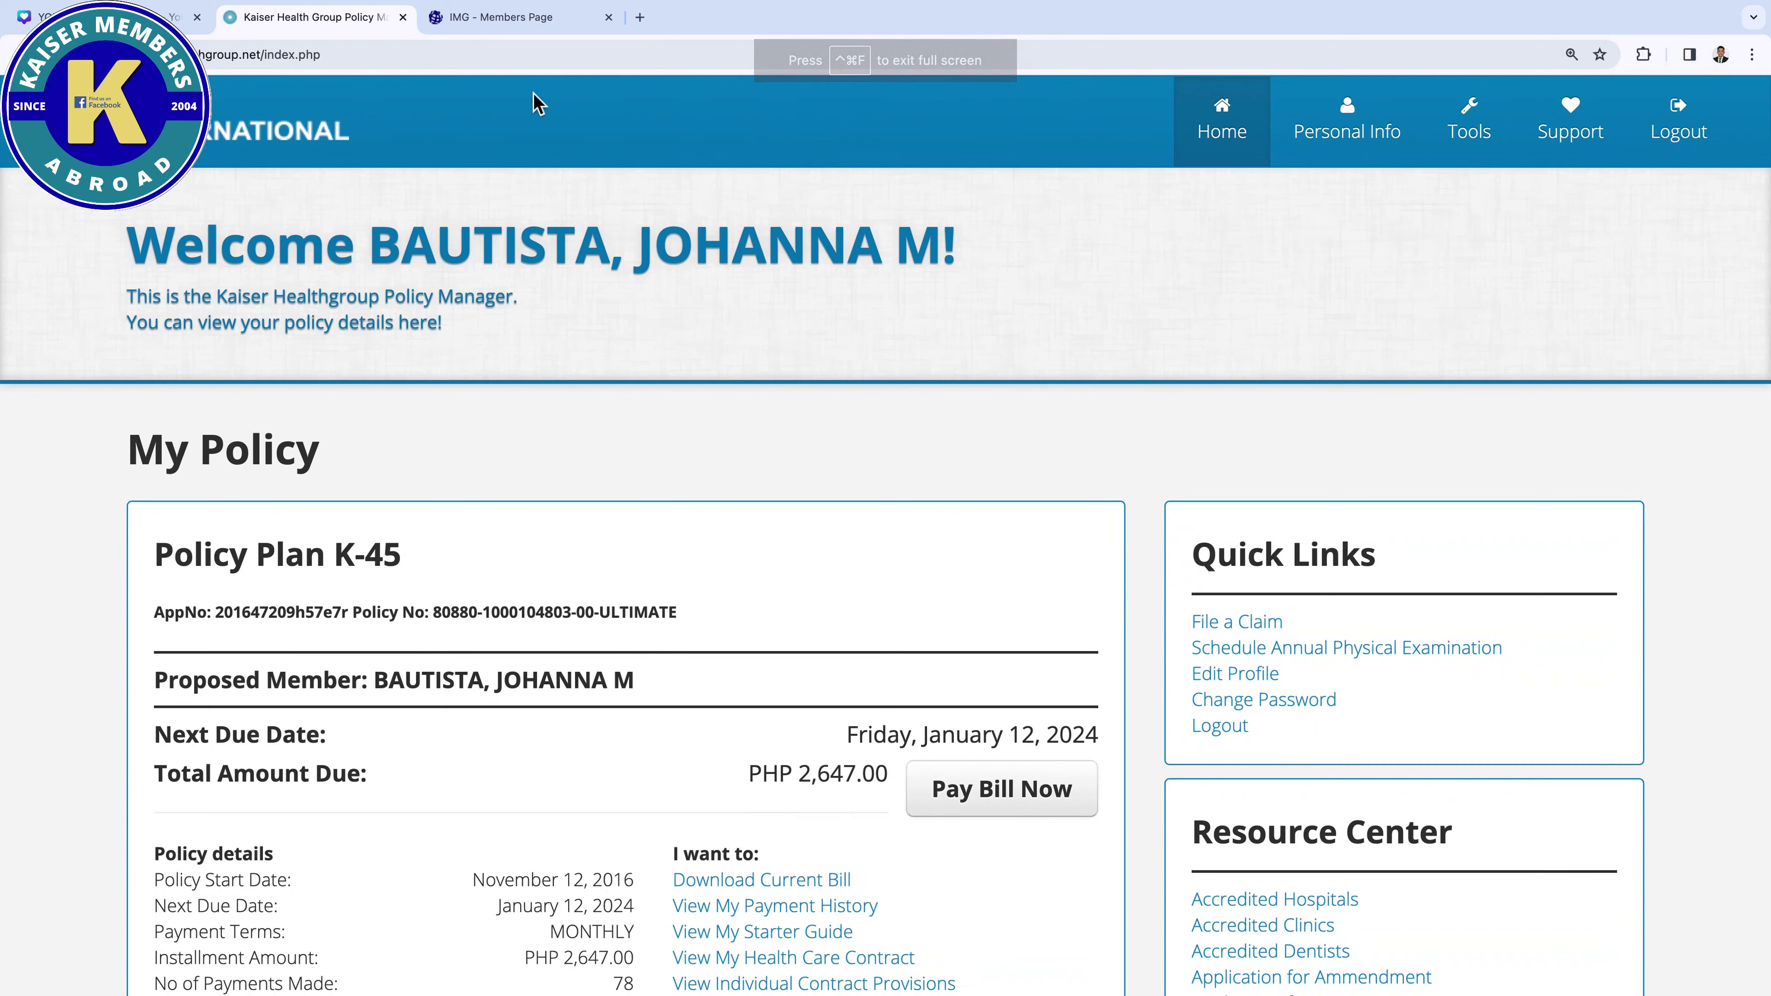
Launch IMG Kiosk 2 from My Tools and start a Regular Kaiser Subpay policy search
{"action": "left_click", "coordinate": [519, 20]}
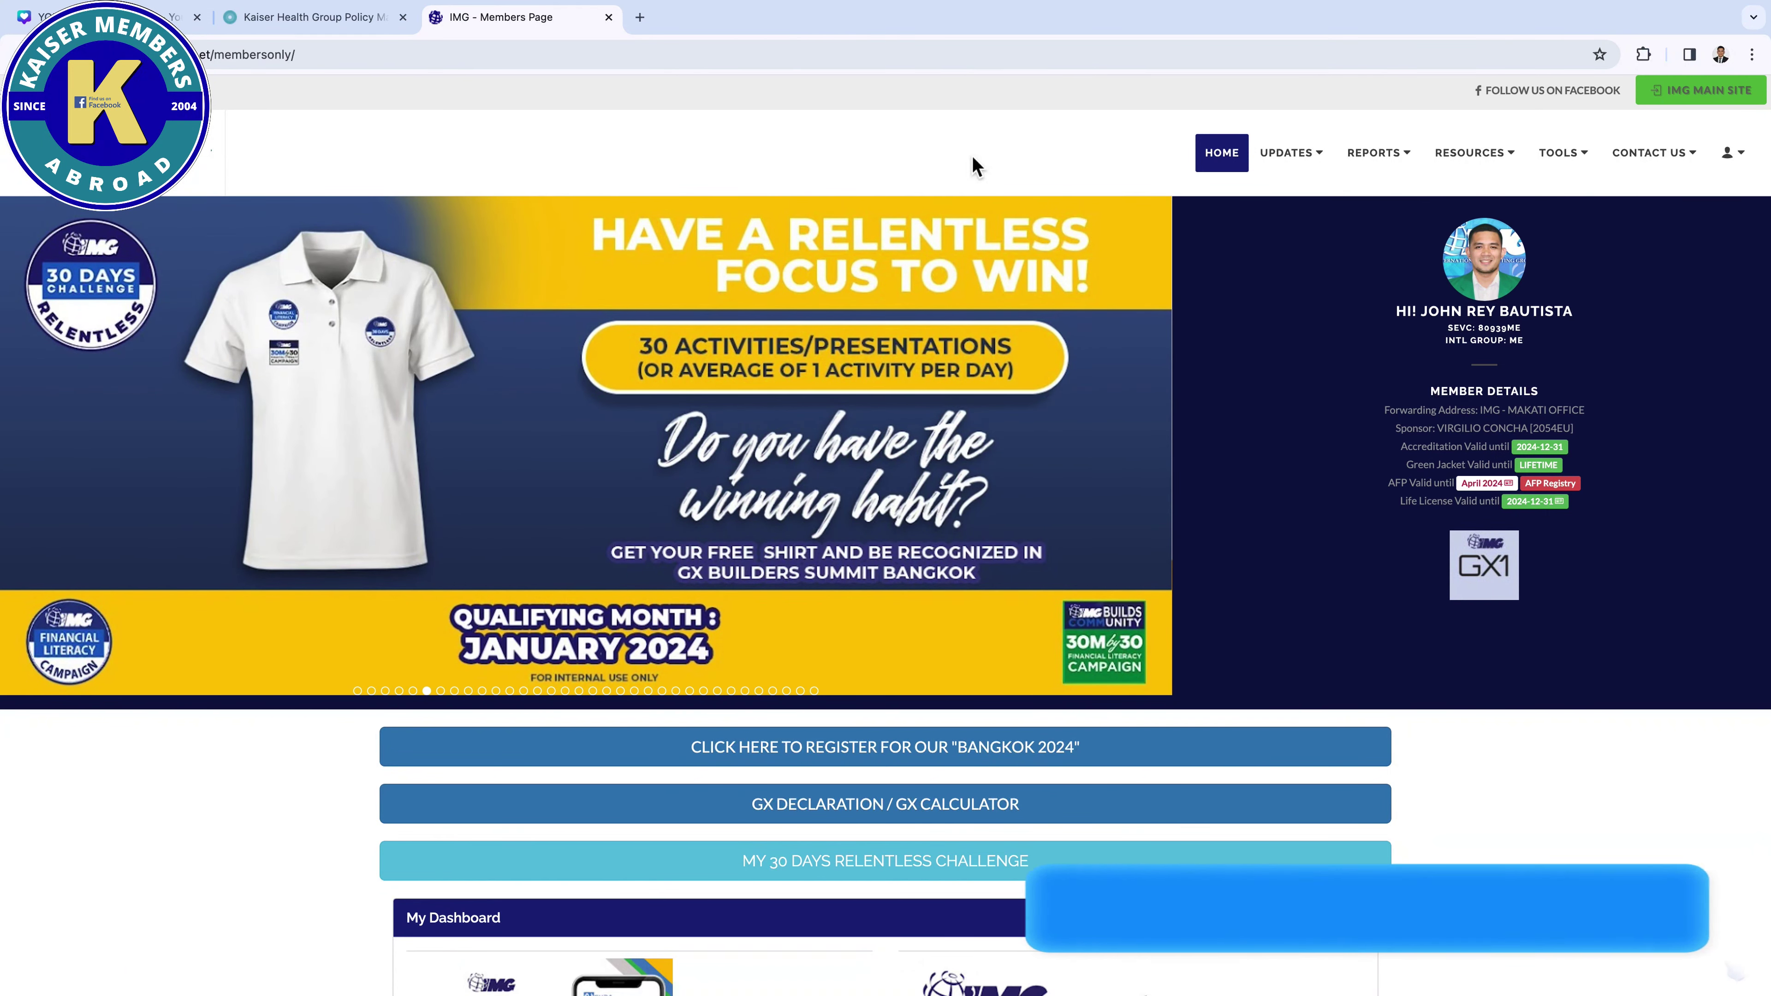
{"action": "scroll", "coordinate": [899, 488], "scroll_direction": "down", "scroll_amount": 20}
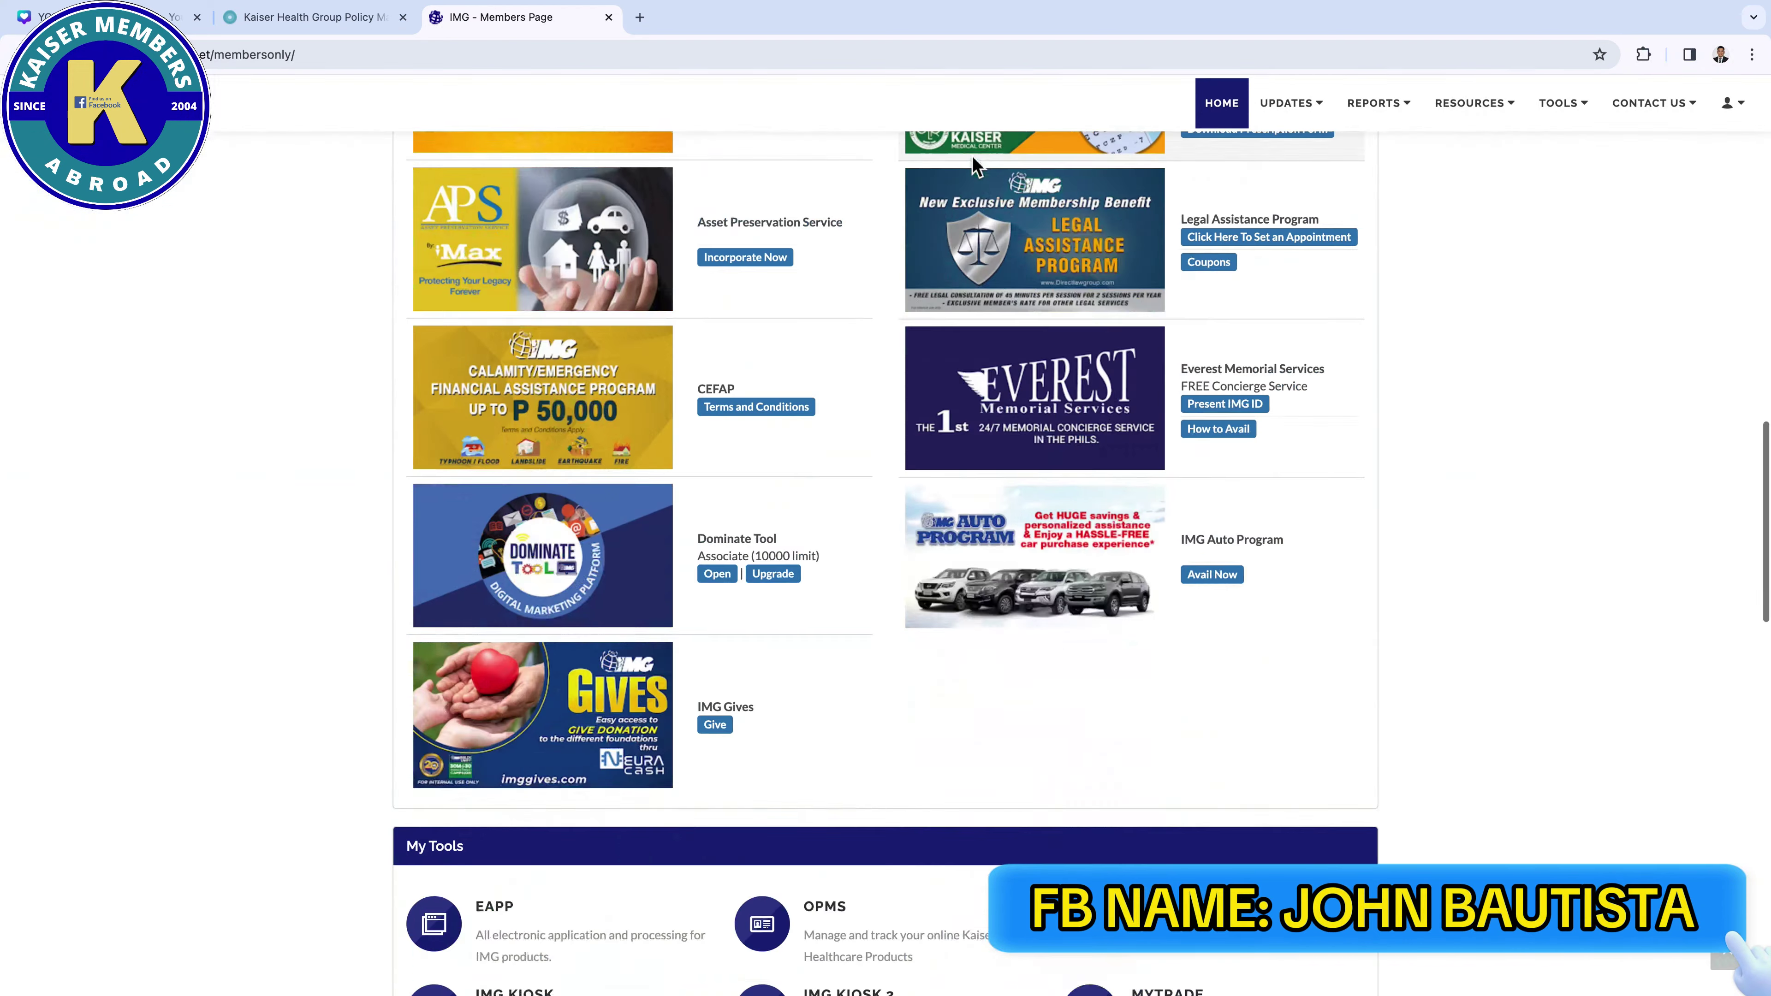
{"action": "left_click", "coordinate": [802, 494]}
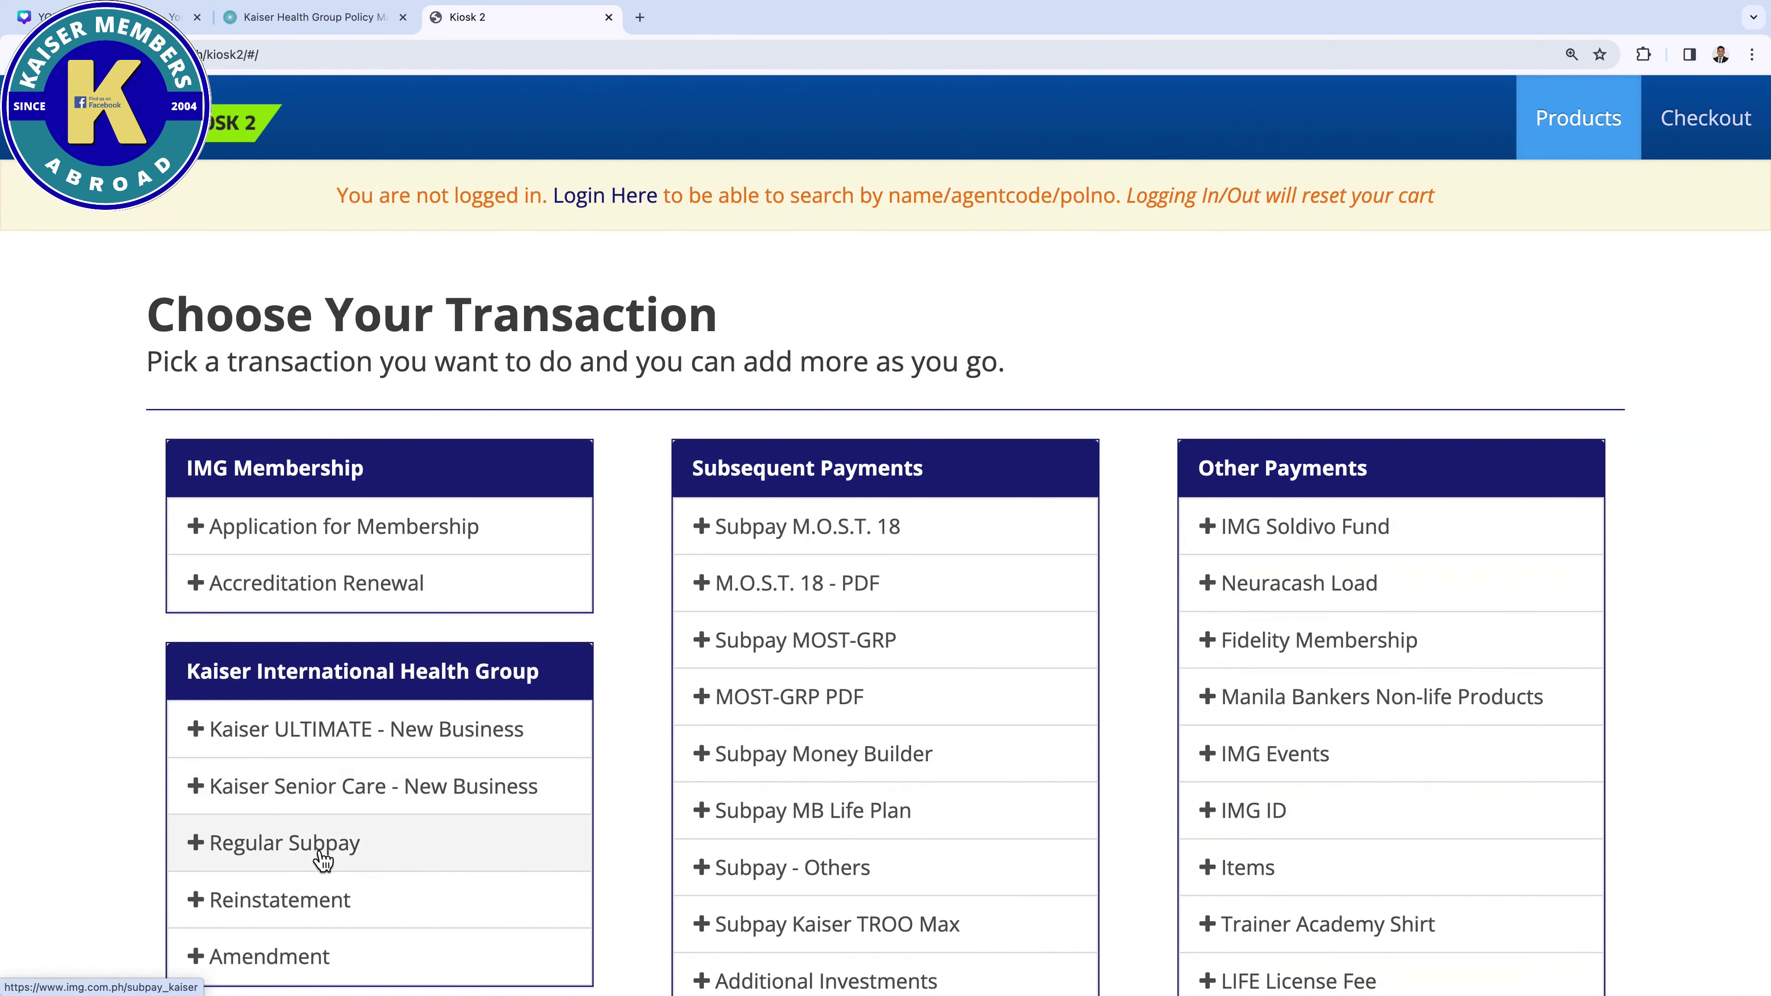
{"action": "left_click", "coordinate": [328, 845]}
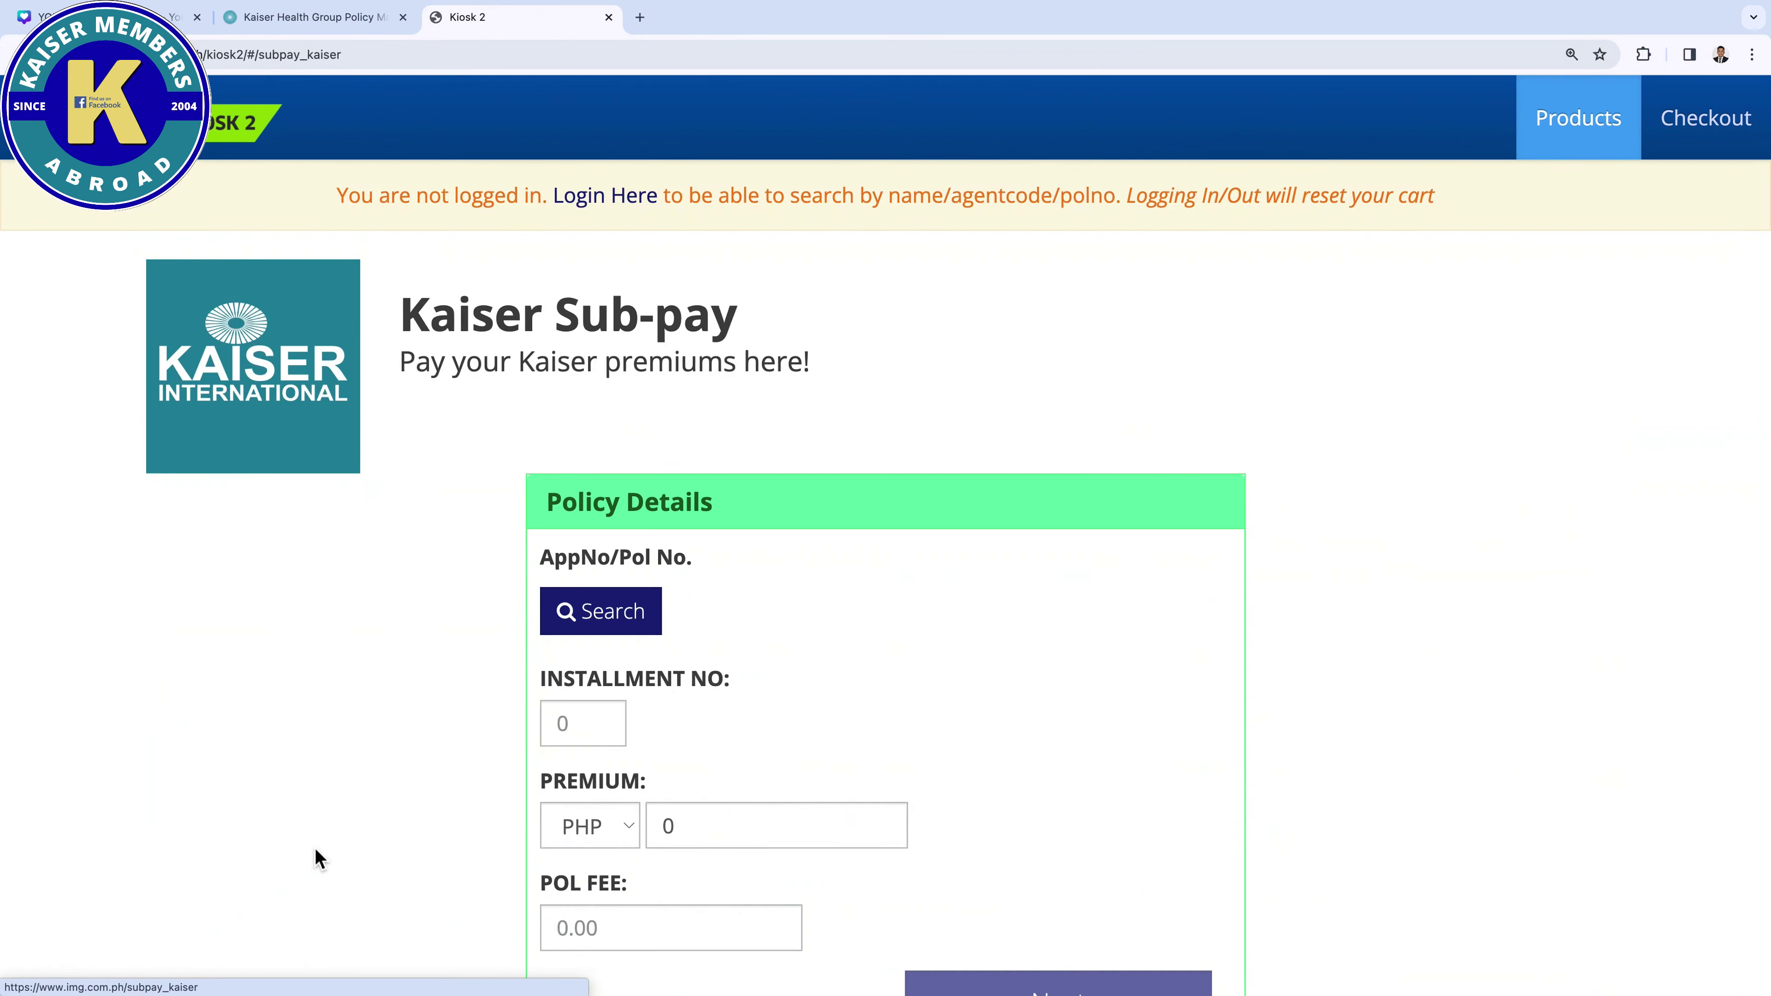
{"action": "left_click", "coordinate": [616, 630]}
Copy the Policy No. from the Kaiser Policy Manager into Kiosk 2's AppNo/Pol No. search box
{"action": "left_click", "coordinate": [334, 24]}
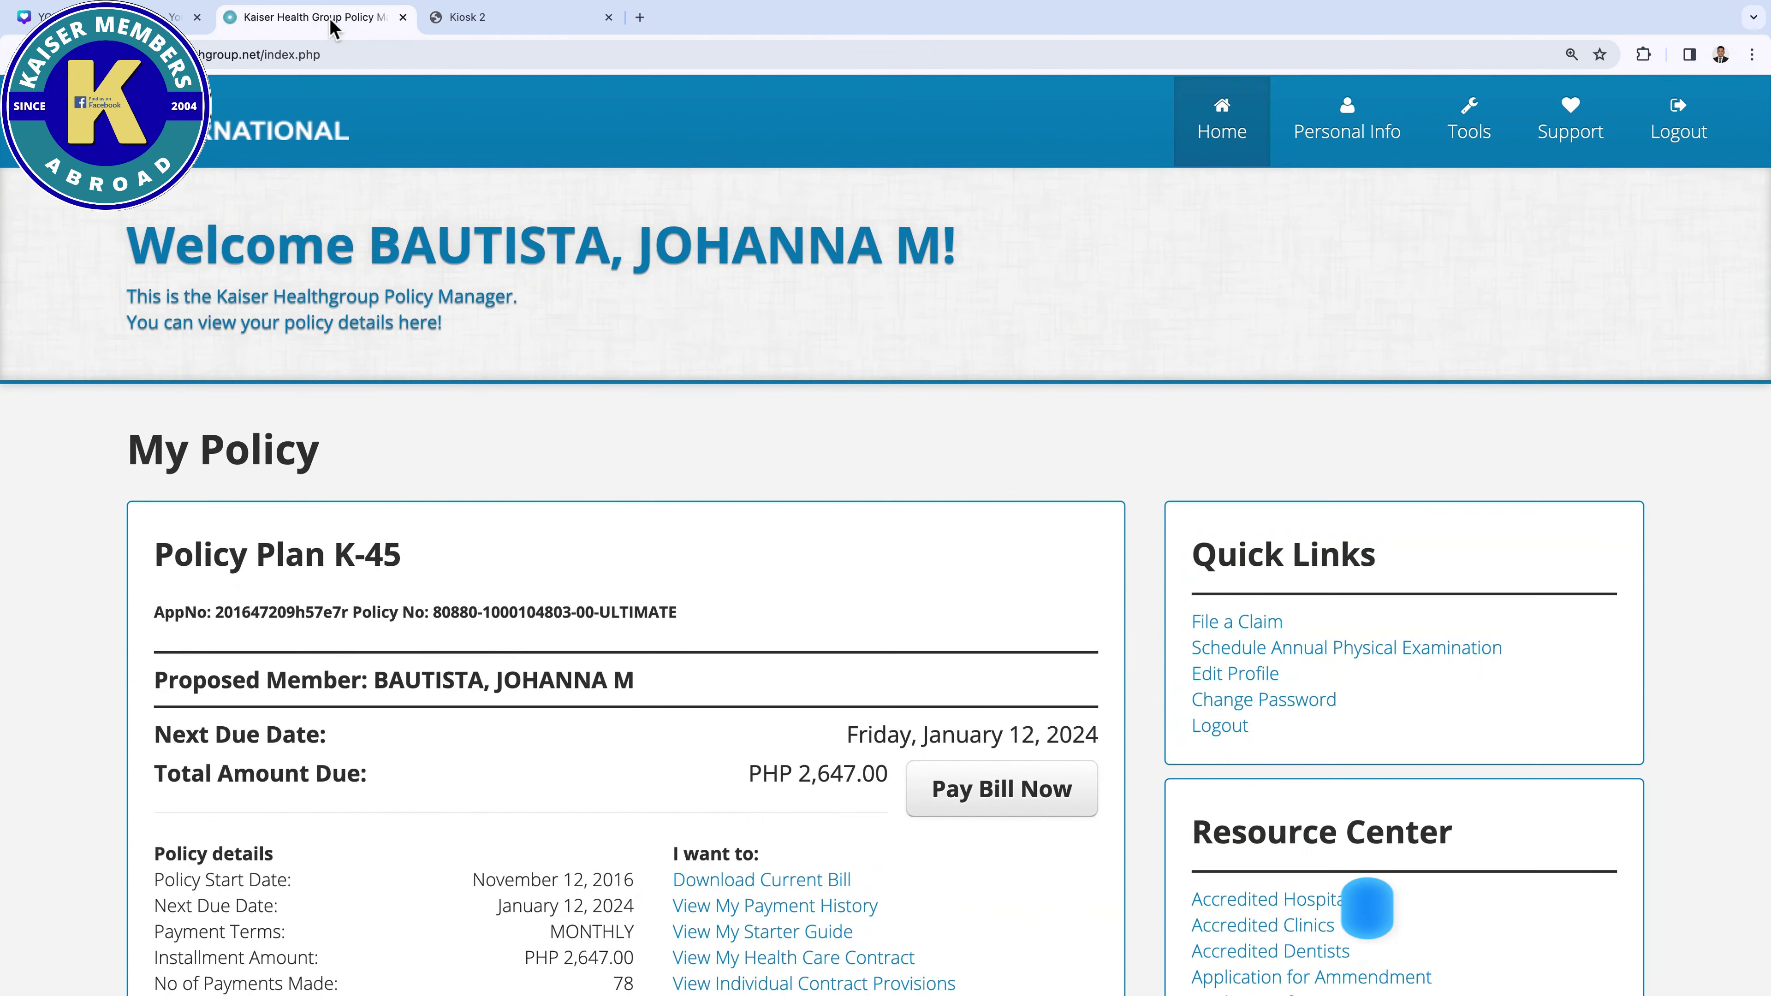
{"action": "scroll", "coordinate": [447, 467], "scroll_direction": "down", "scroll_amount": 3}
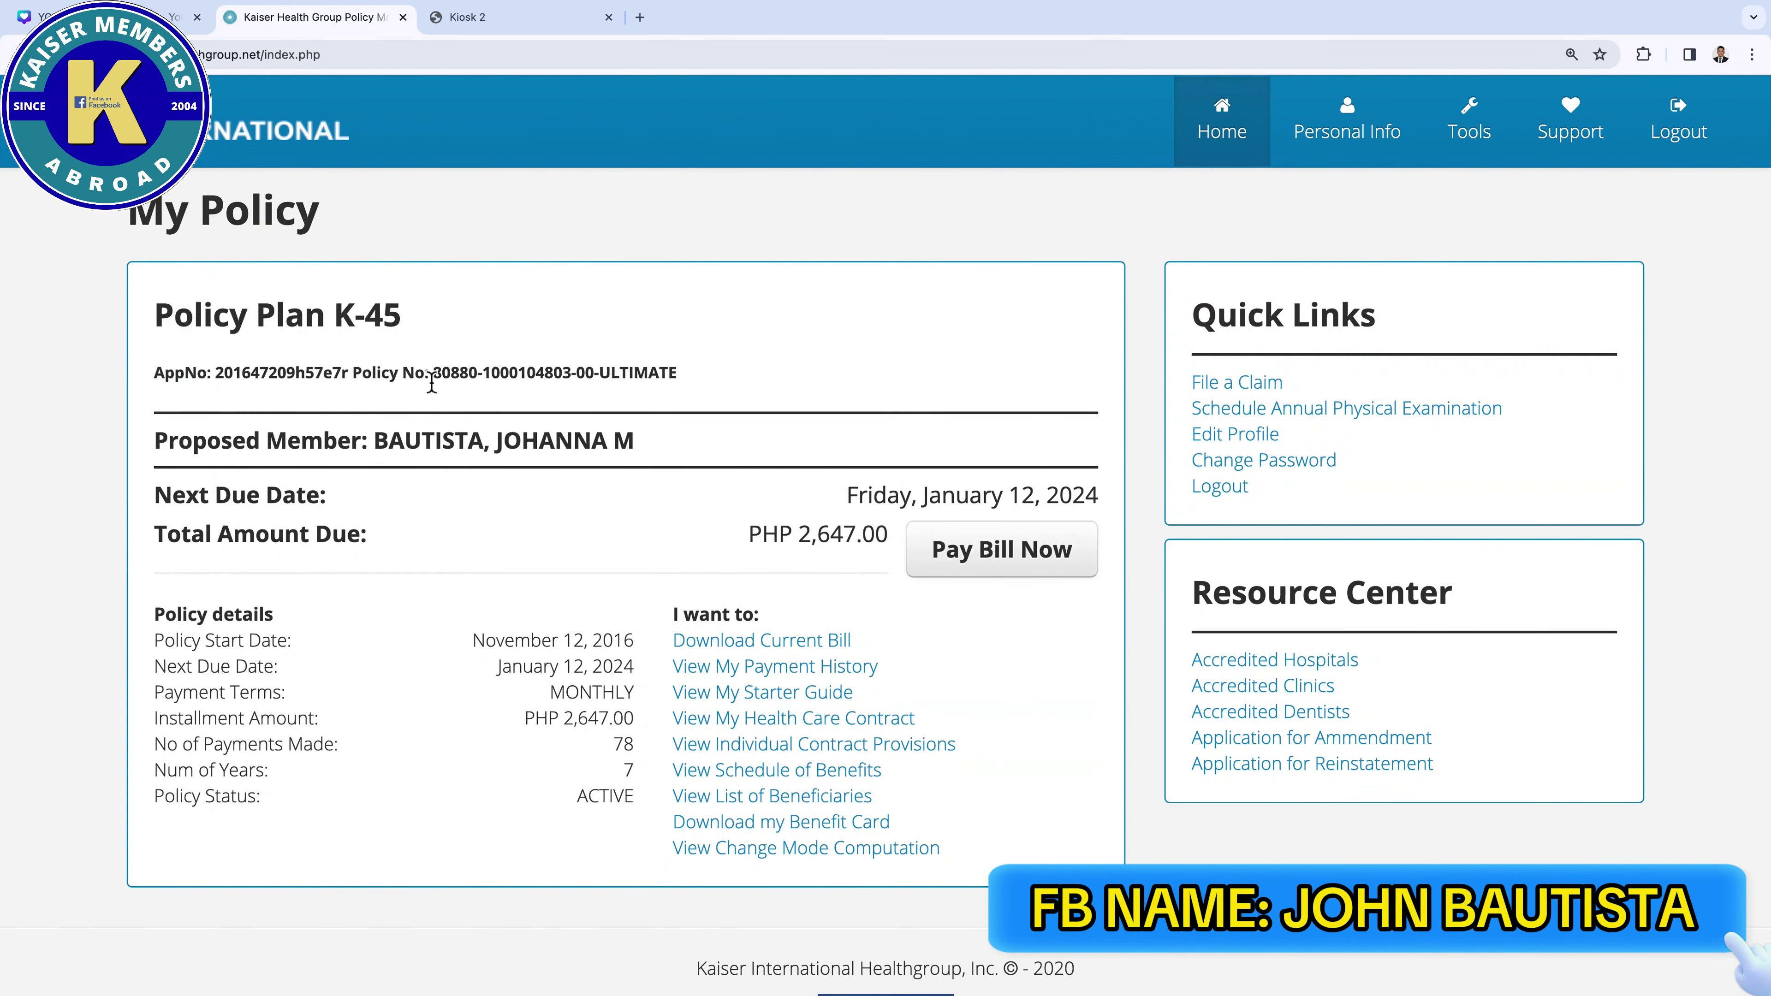
{"action": "left_click_drag", "start_coordinate": [432, 377], "coordinate": [603, 377]}
{"action": "key", "text": "ctrl+c"}
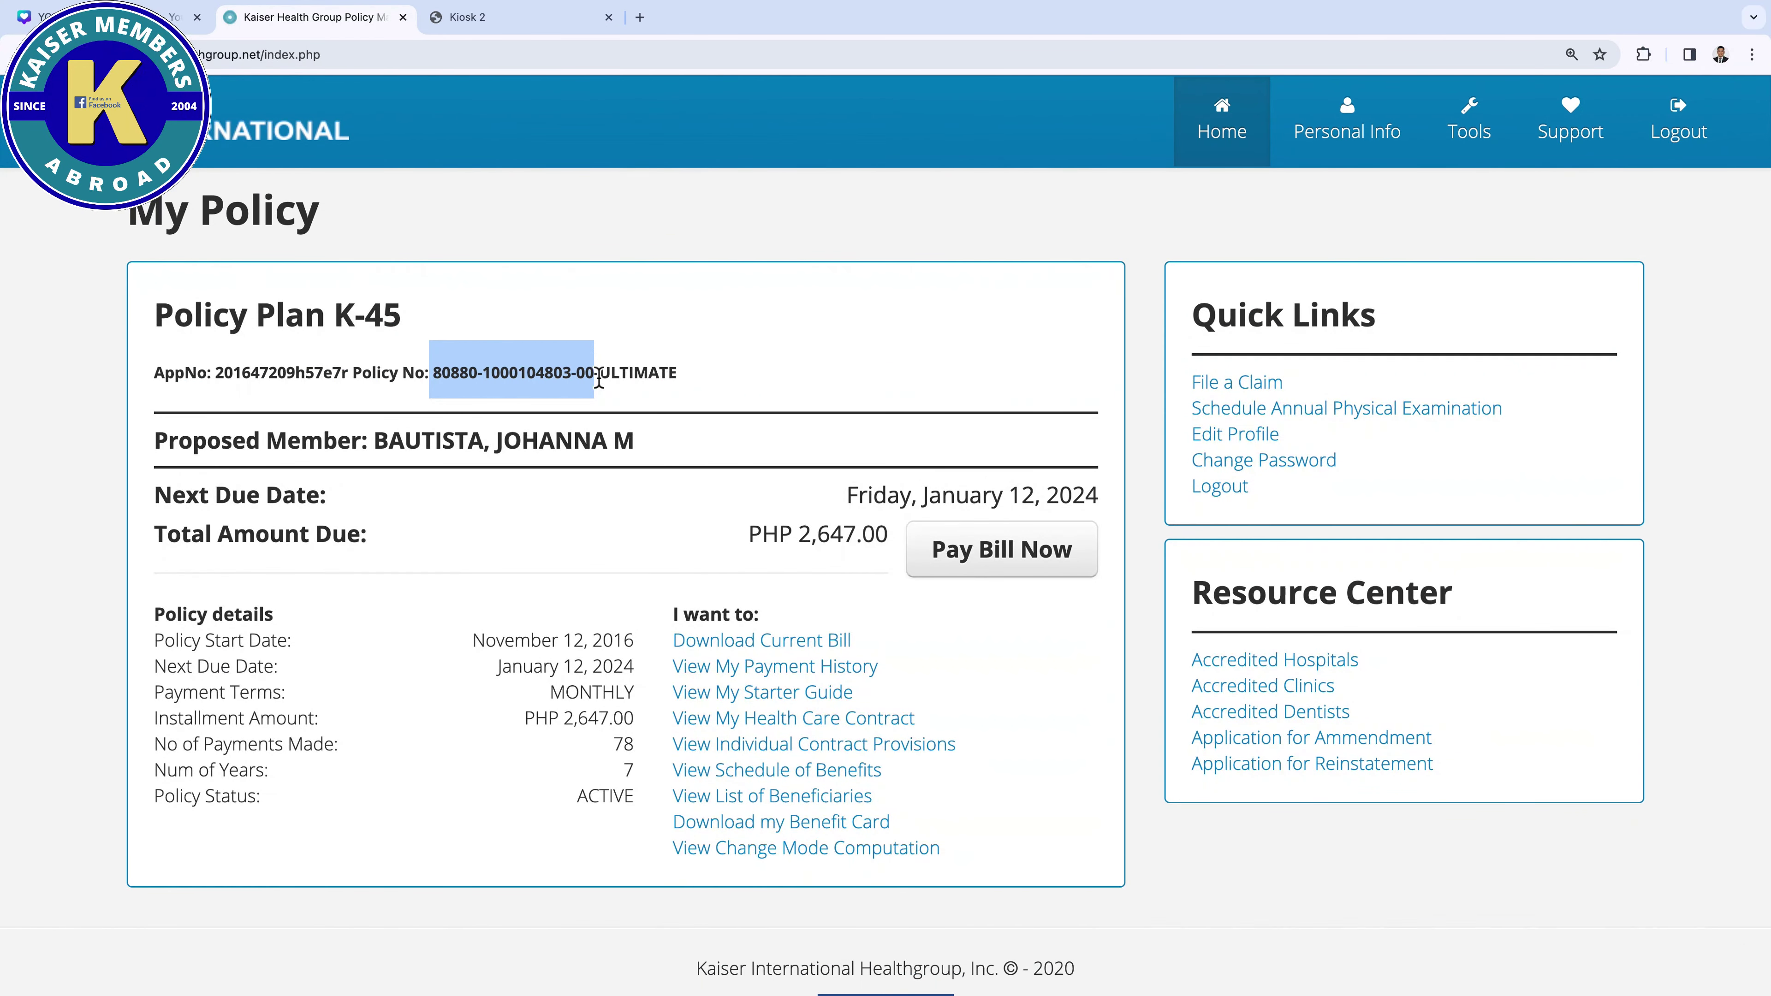
{"action": "left_click", "coordinate": [519, 20]}
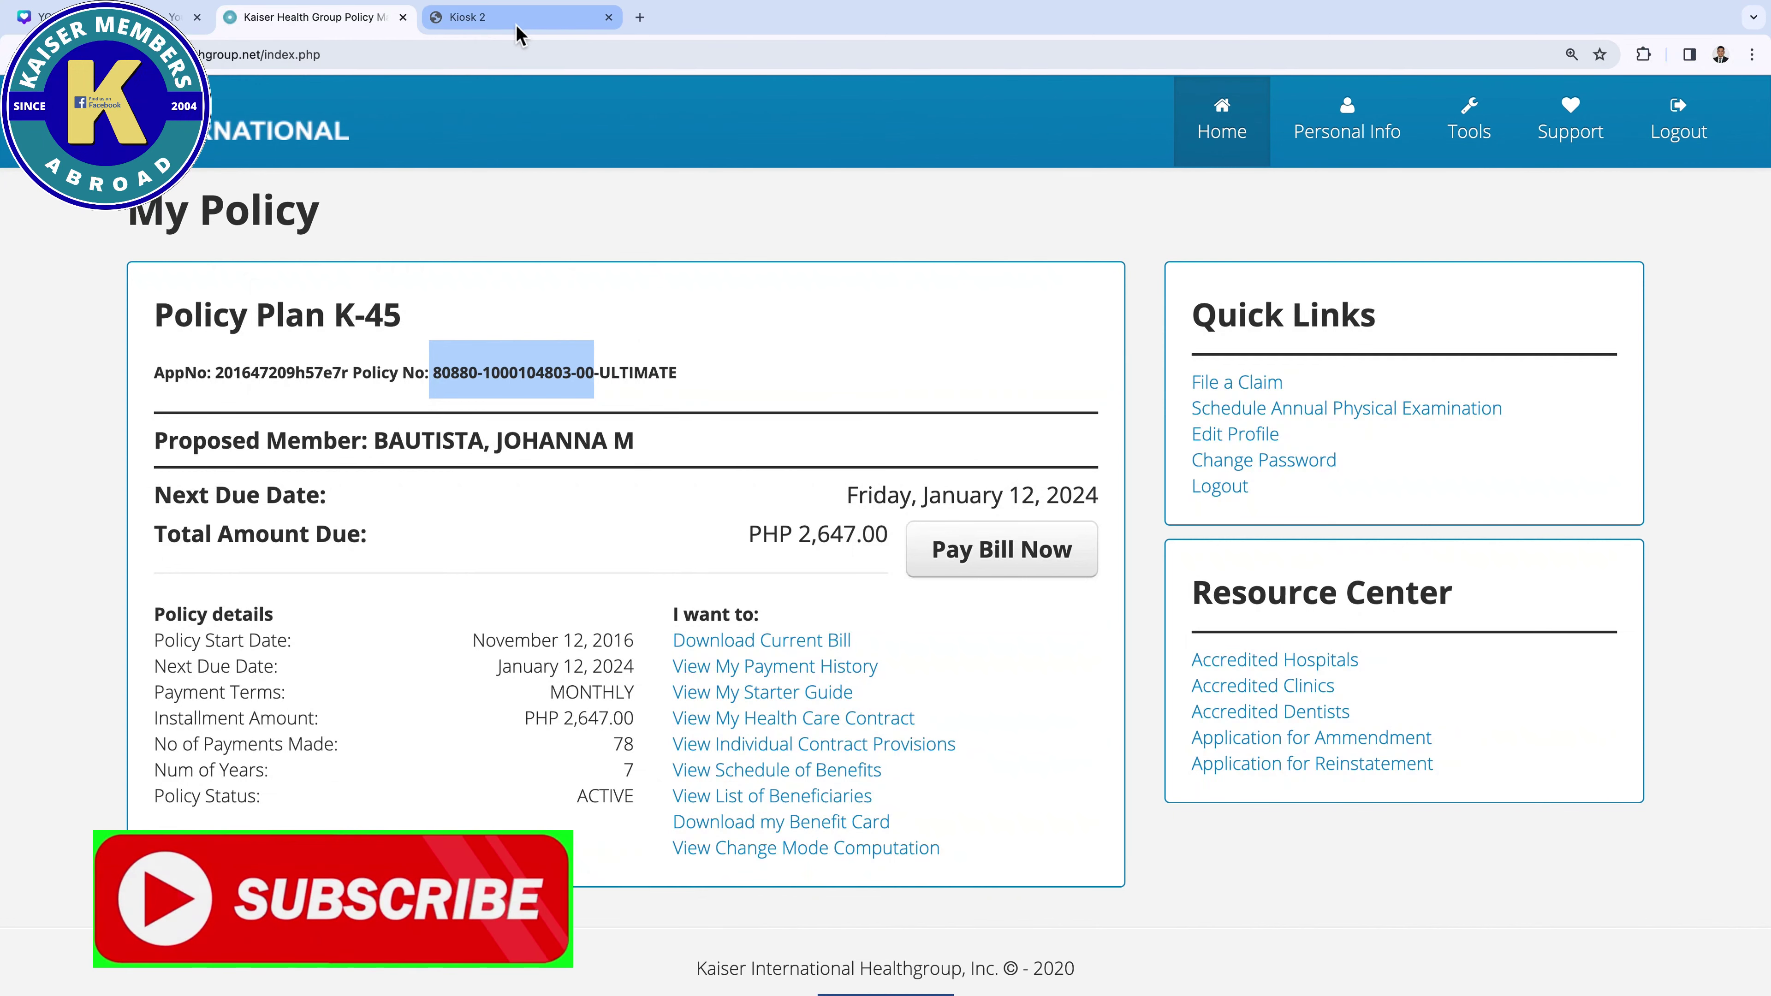
{"action": "left_click", "coordinate": [697, 612]}
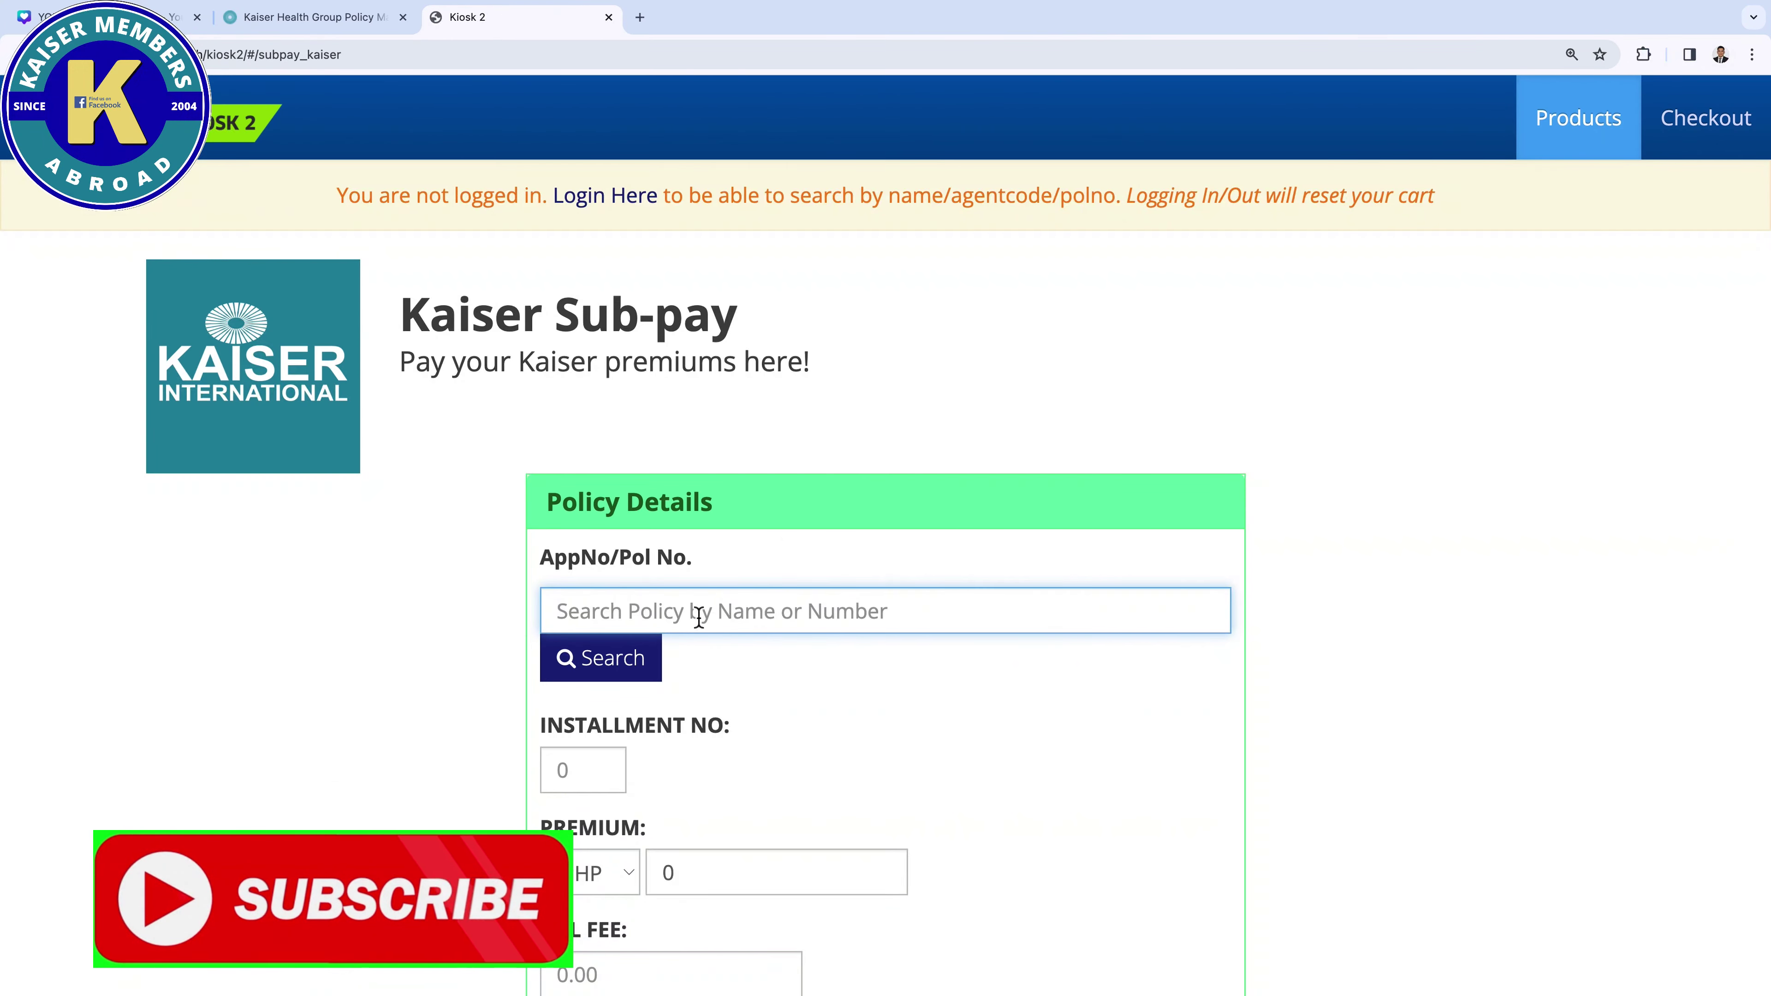
Paste the policy number and search to load Kaiser Ultimate Subpay, installment 79
{"action": "key", "text": "ctrl+v"}
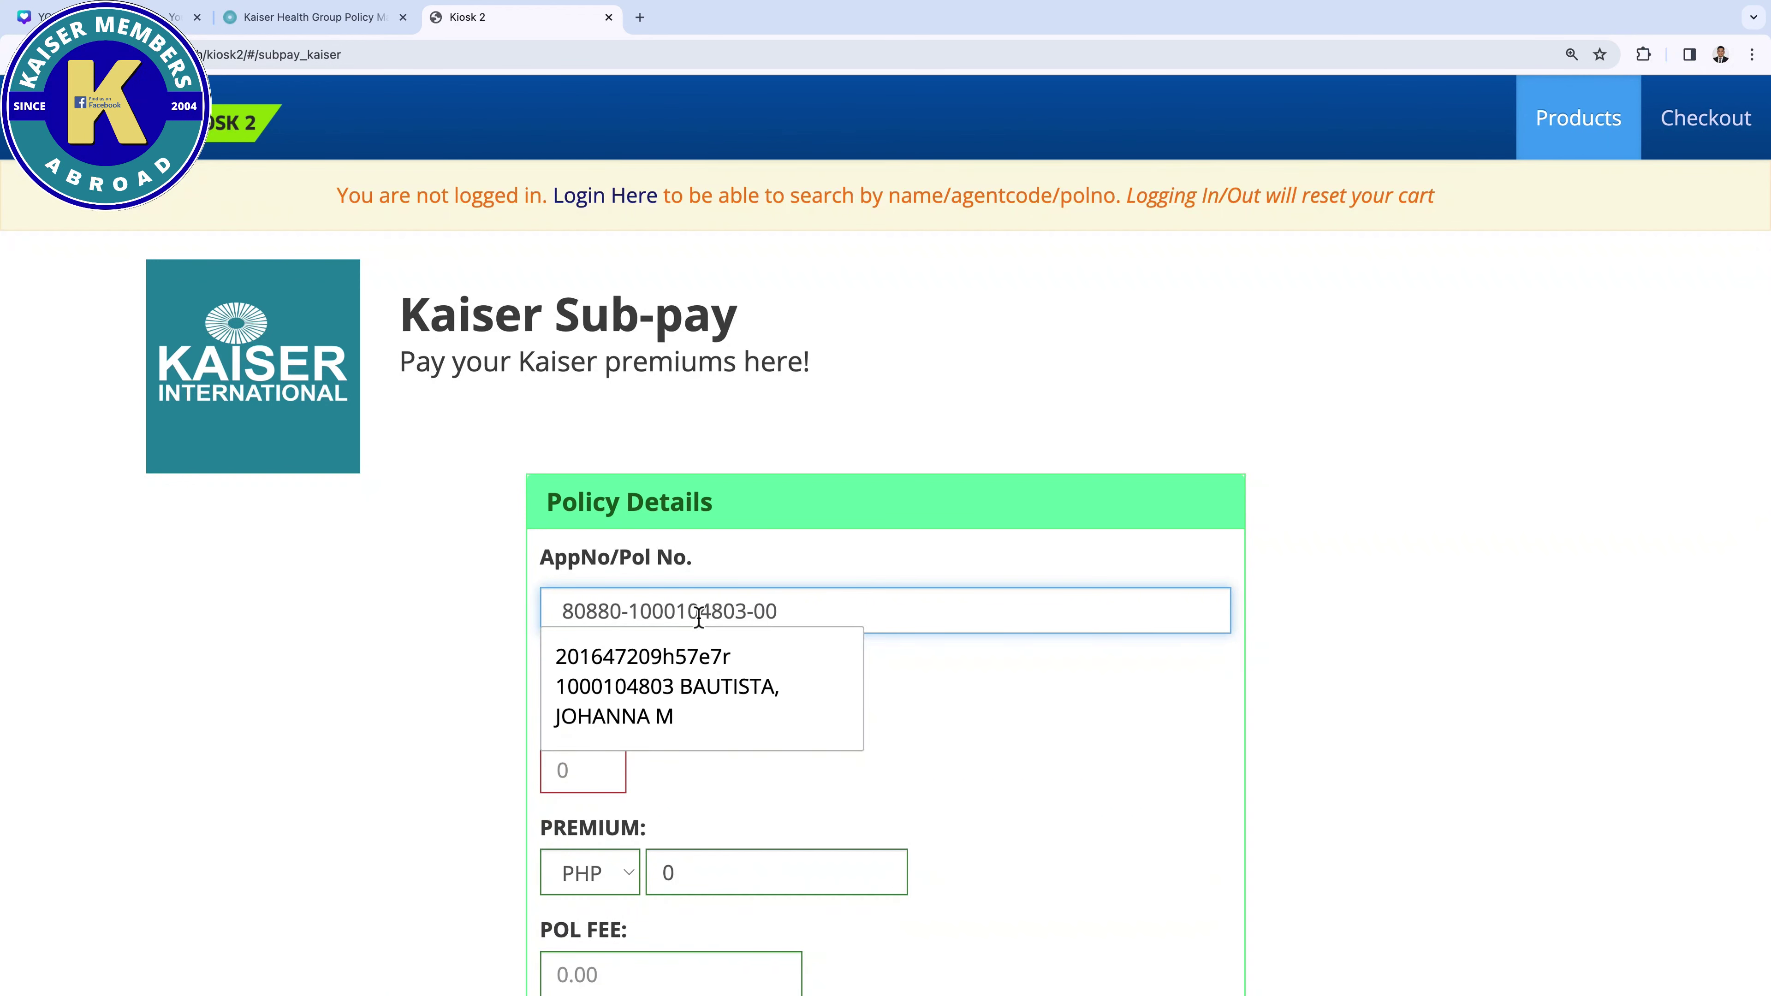
{"action": "left_click", "coordinate": [709, 676]}
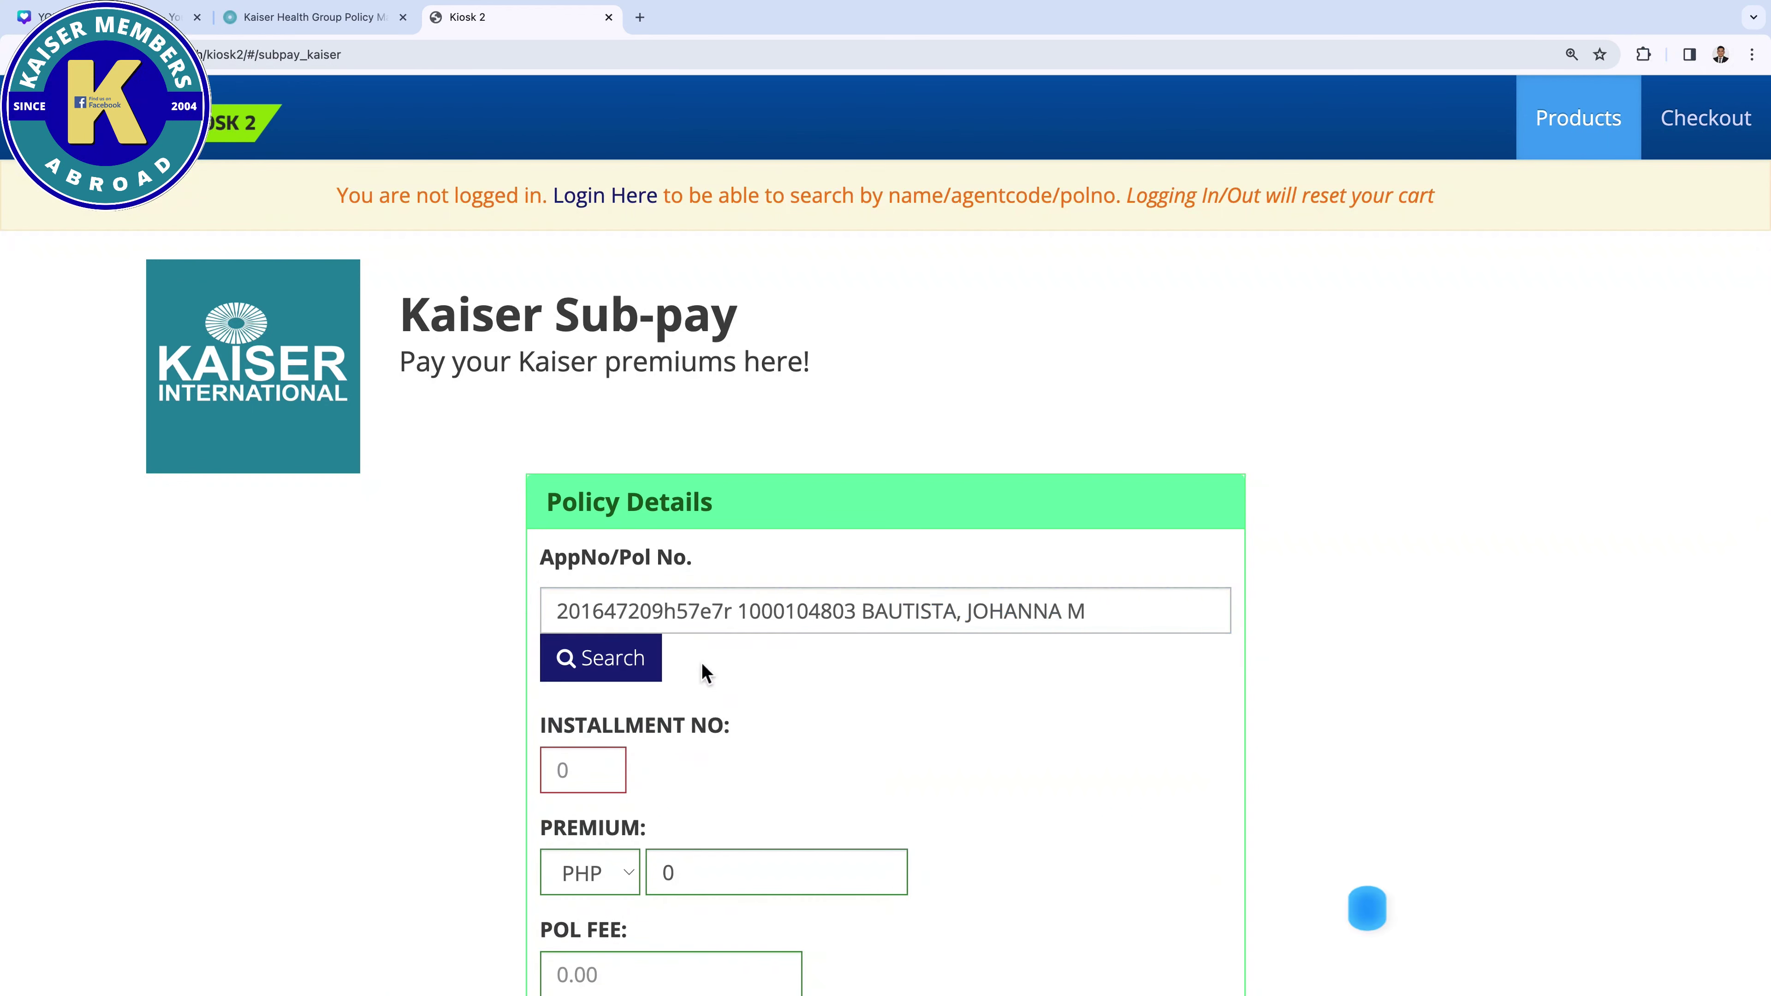
{"action": "left_click", "coordinate": [637, 687]}
{"action": "scroll", "coordinate": [635, 669], "scroll_direction": "down", "scroll_amount": 3}
{"action": "scroll", "coordinate": [630, 666], "scroll_direction": "down", "scroll_amount": 1}
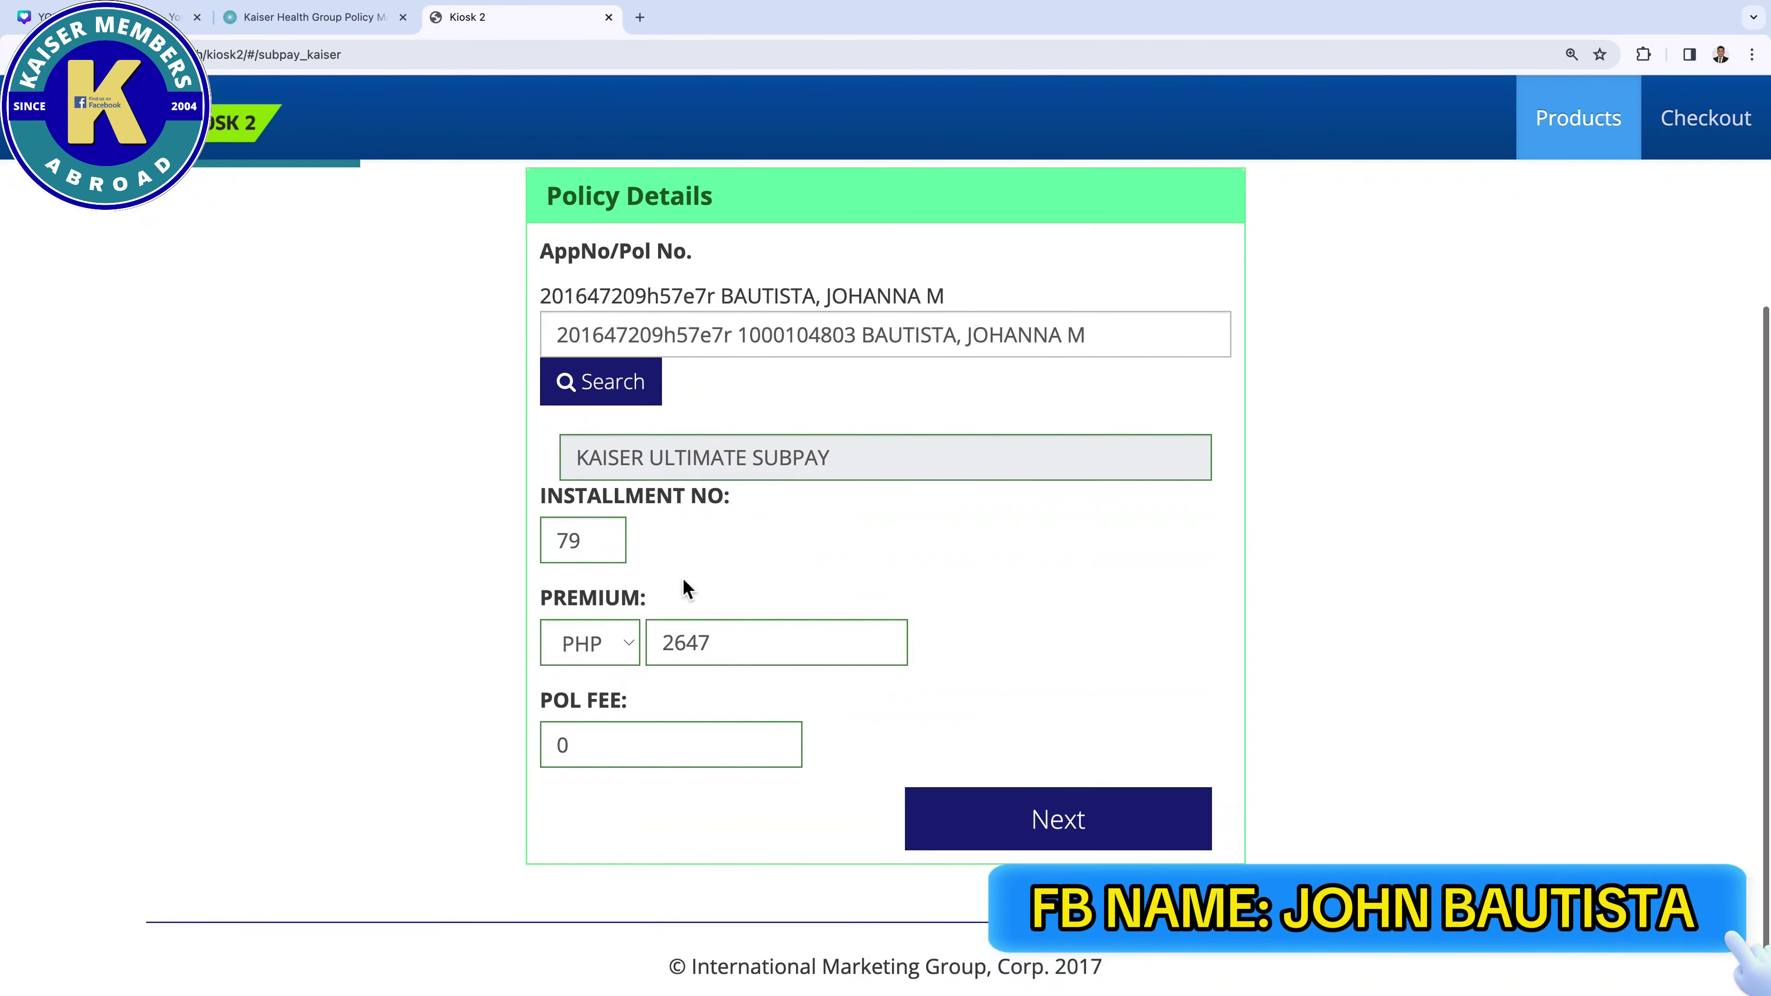
Check the PHP 2647 premium and set the POL FEE to 500
{"action": "double_click", "coordinate": [761, 646]}
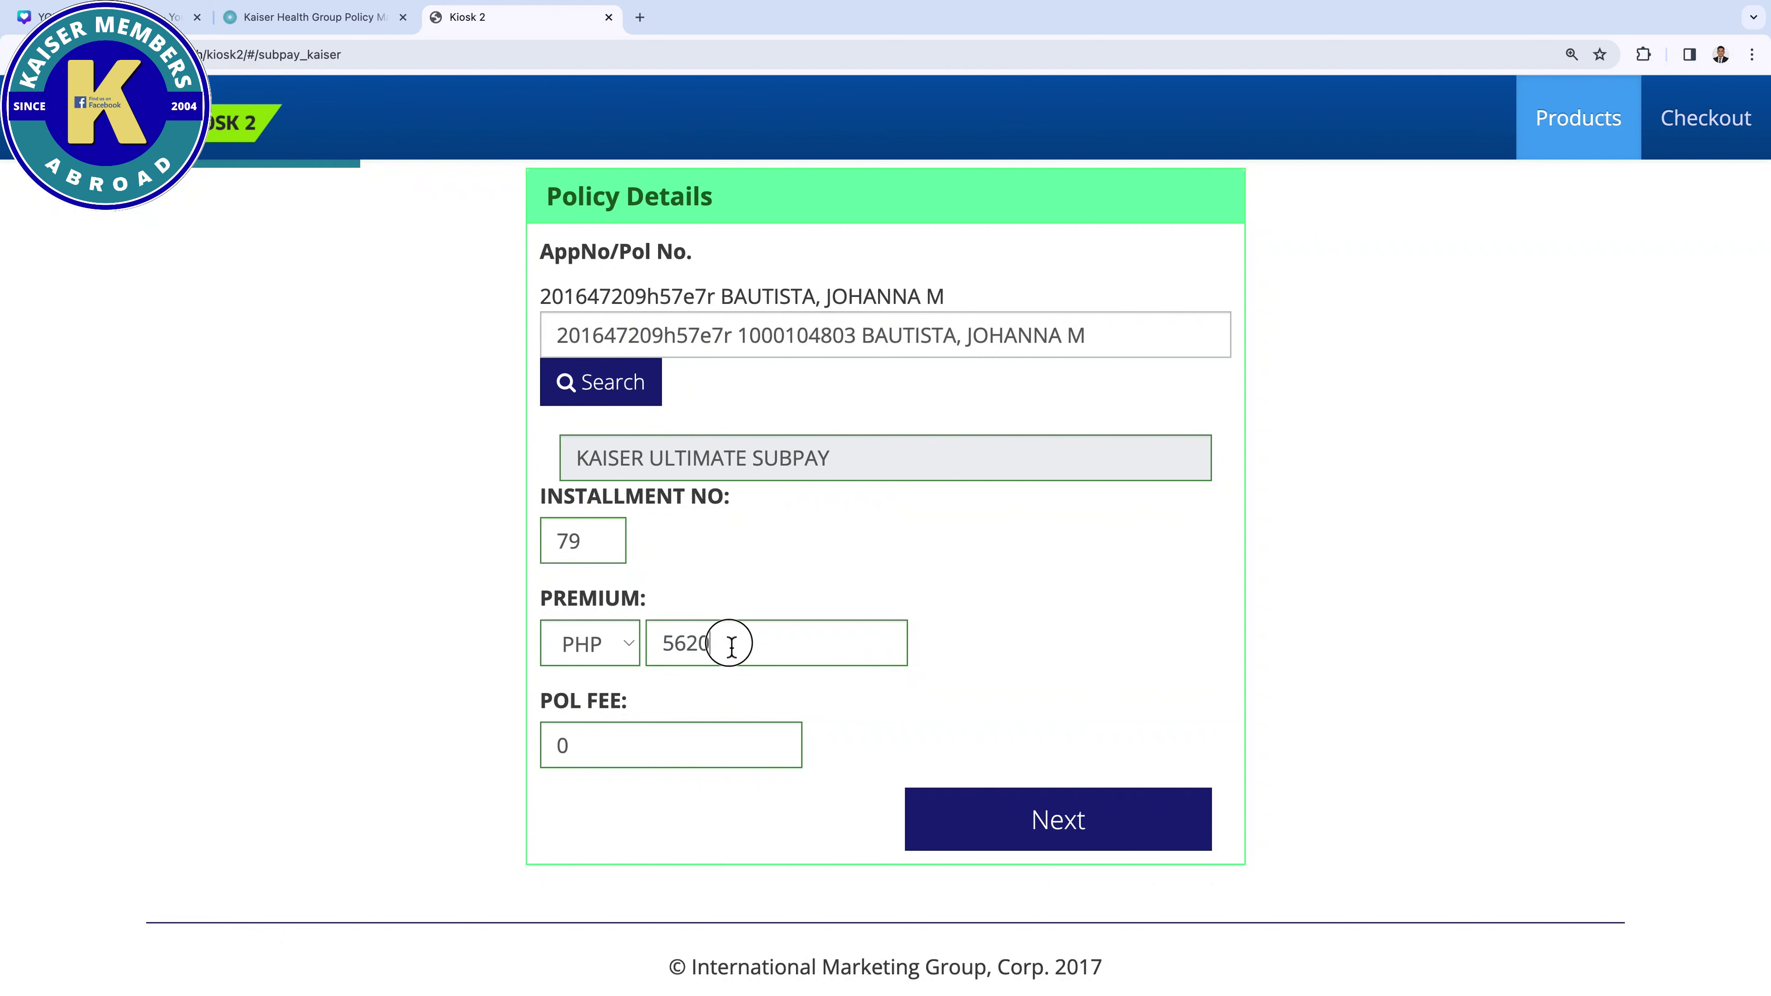
{"action": "left_click_drag", "start_coordinate": [730, 643], "coordinate": [667, 643]}
{"action": "left_click", "coordinate": [630, 757]}
{"action": "double_click", "coordinate": [680, 749]}
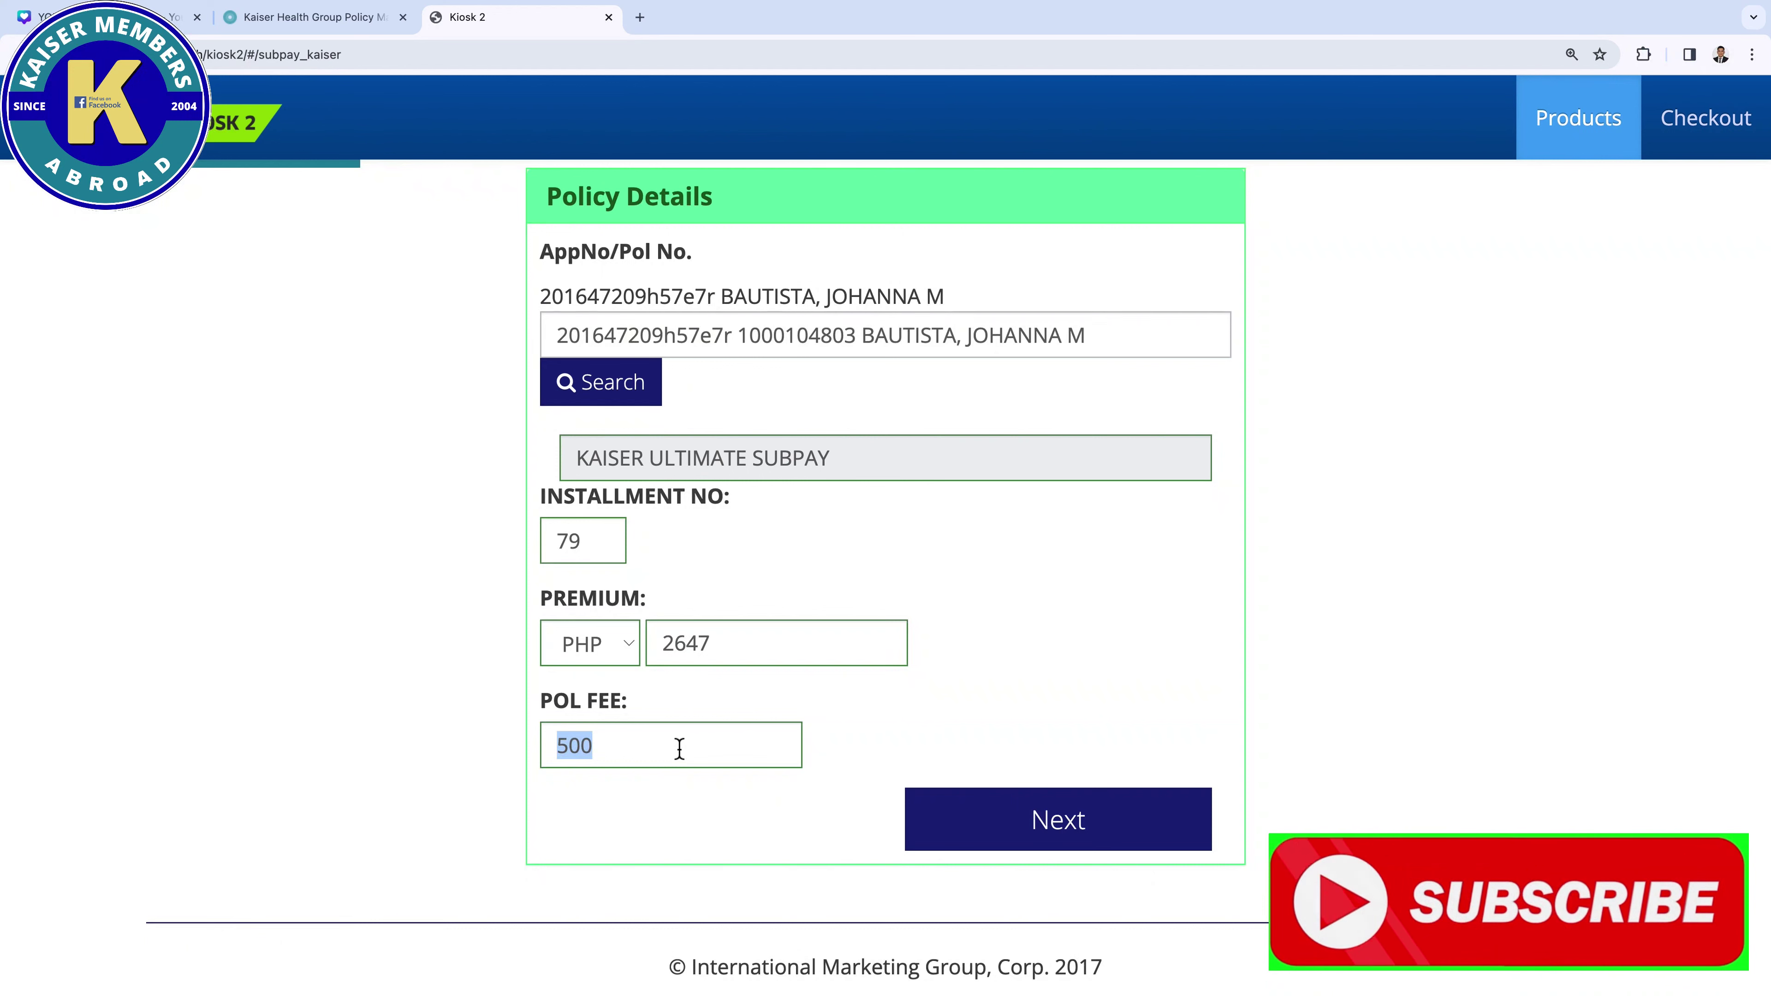
{"action": "type", "text": "0"}
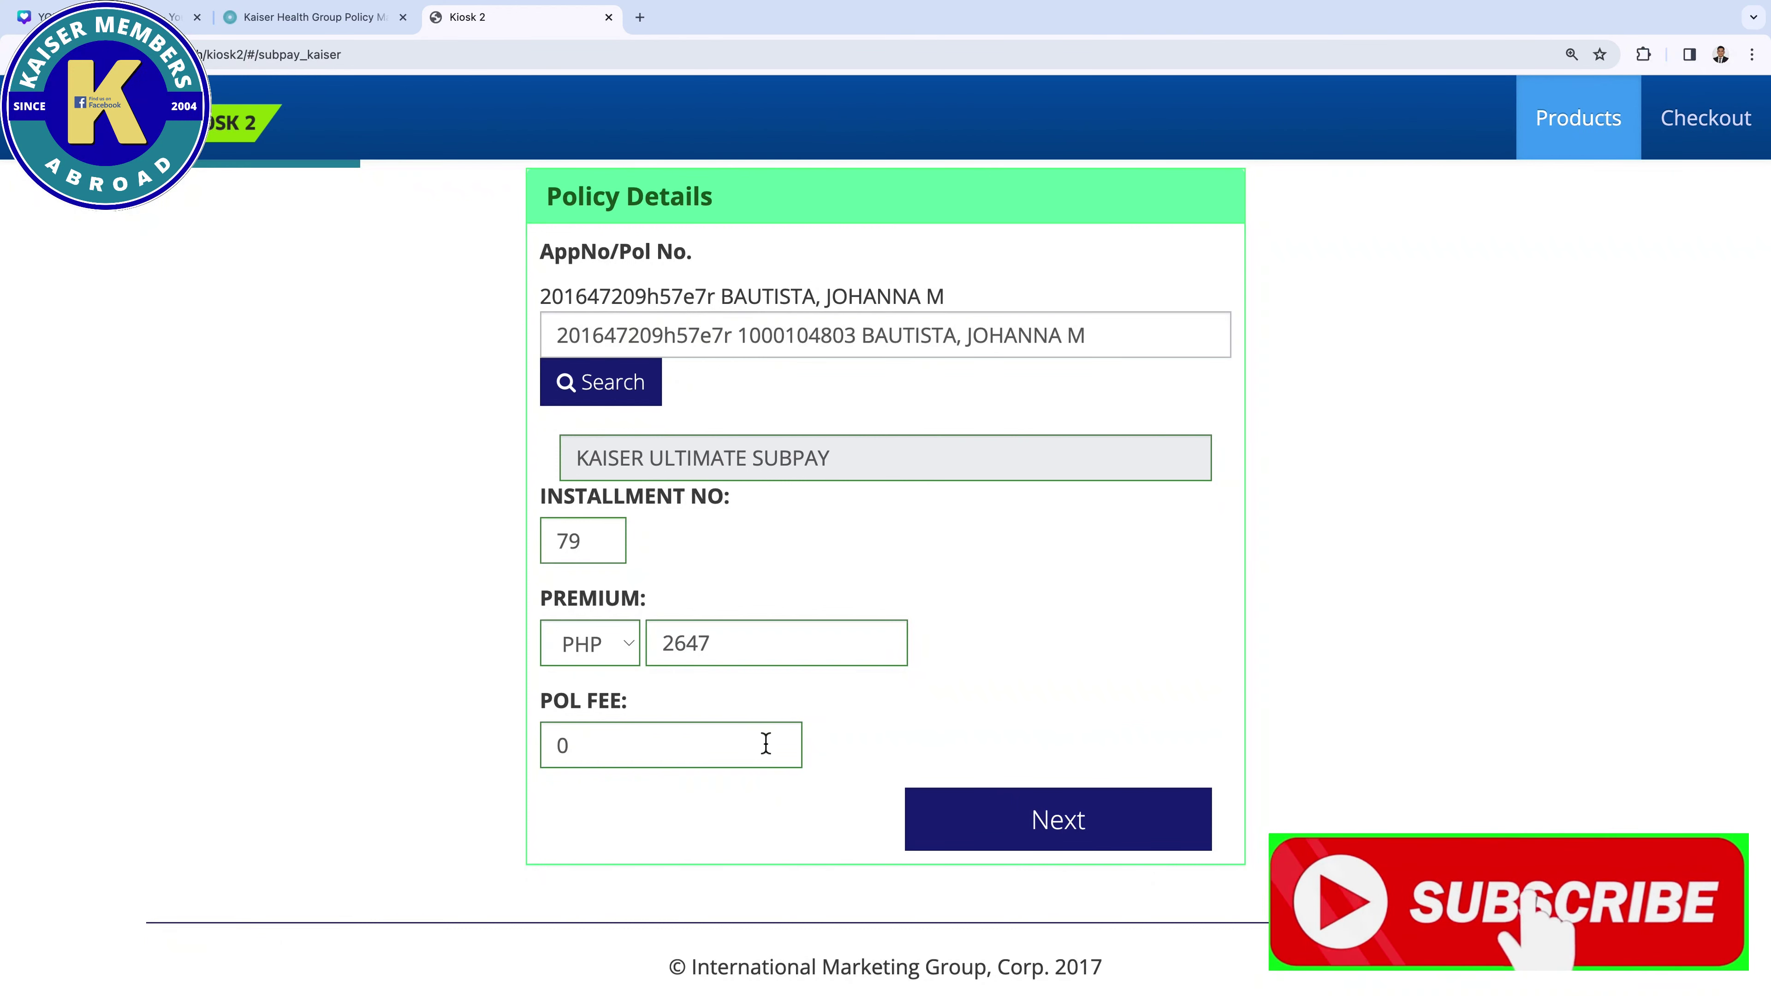
{"action": "left_click", "coordinate": [767, 698]}
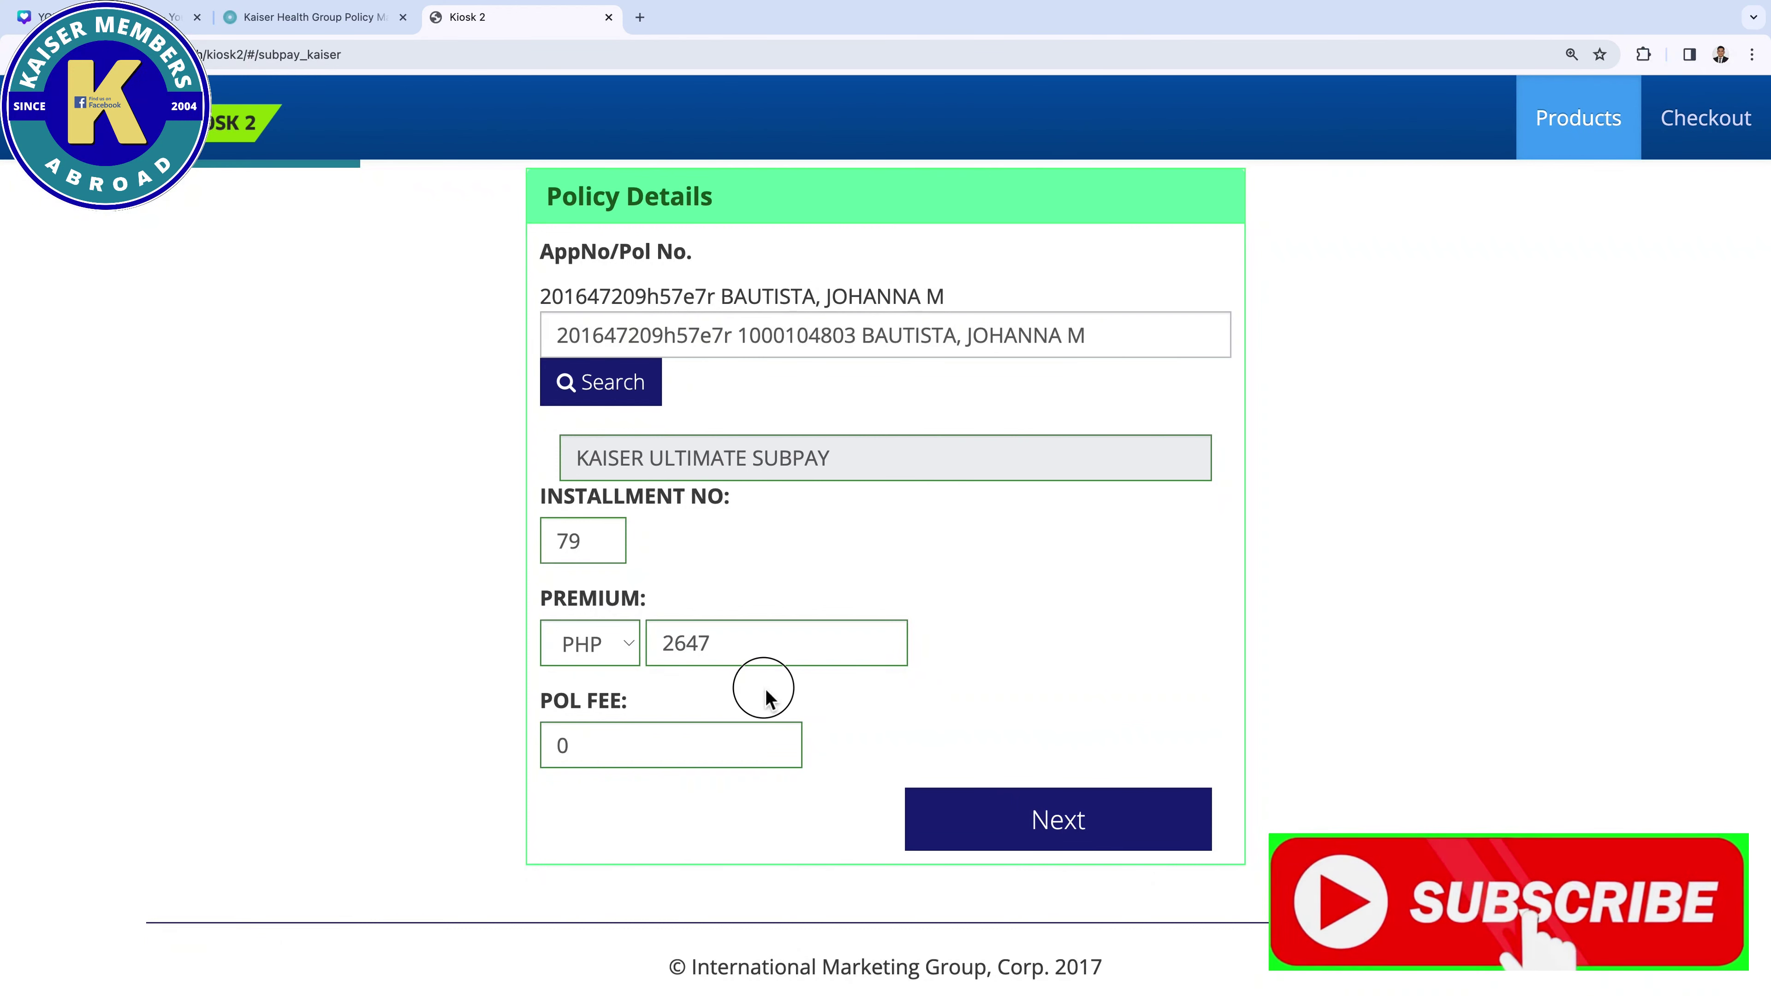
{"action": "left_click", "coordinate": [603, 752]}
{"action": "key", "text": "BackSpace"}
{"action": "type", "text": "500"}
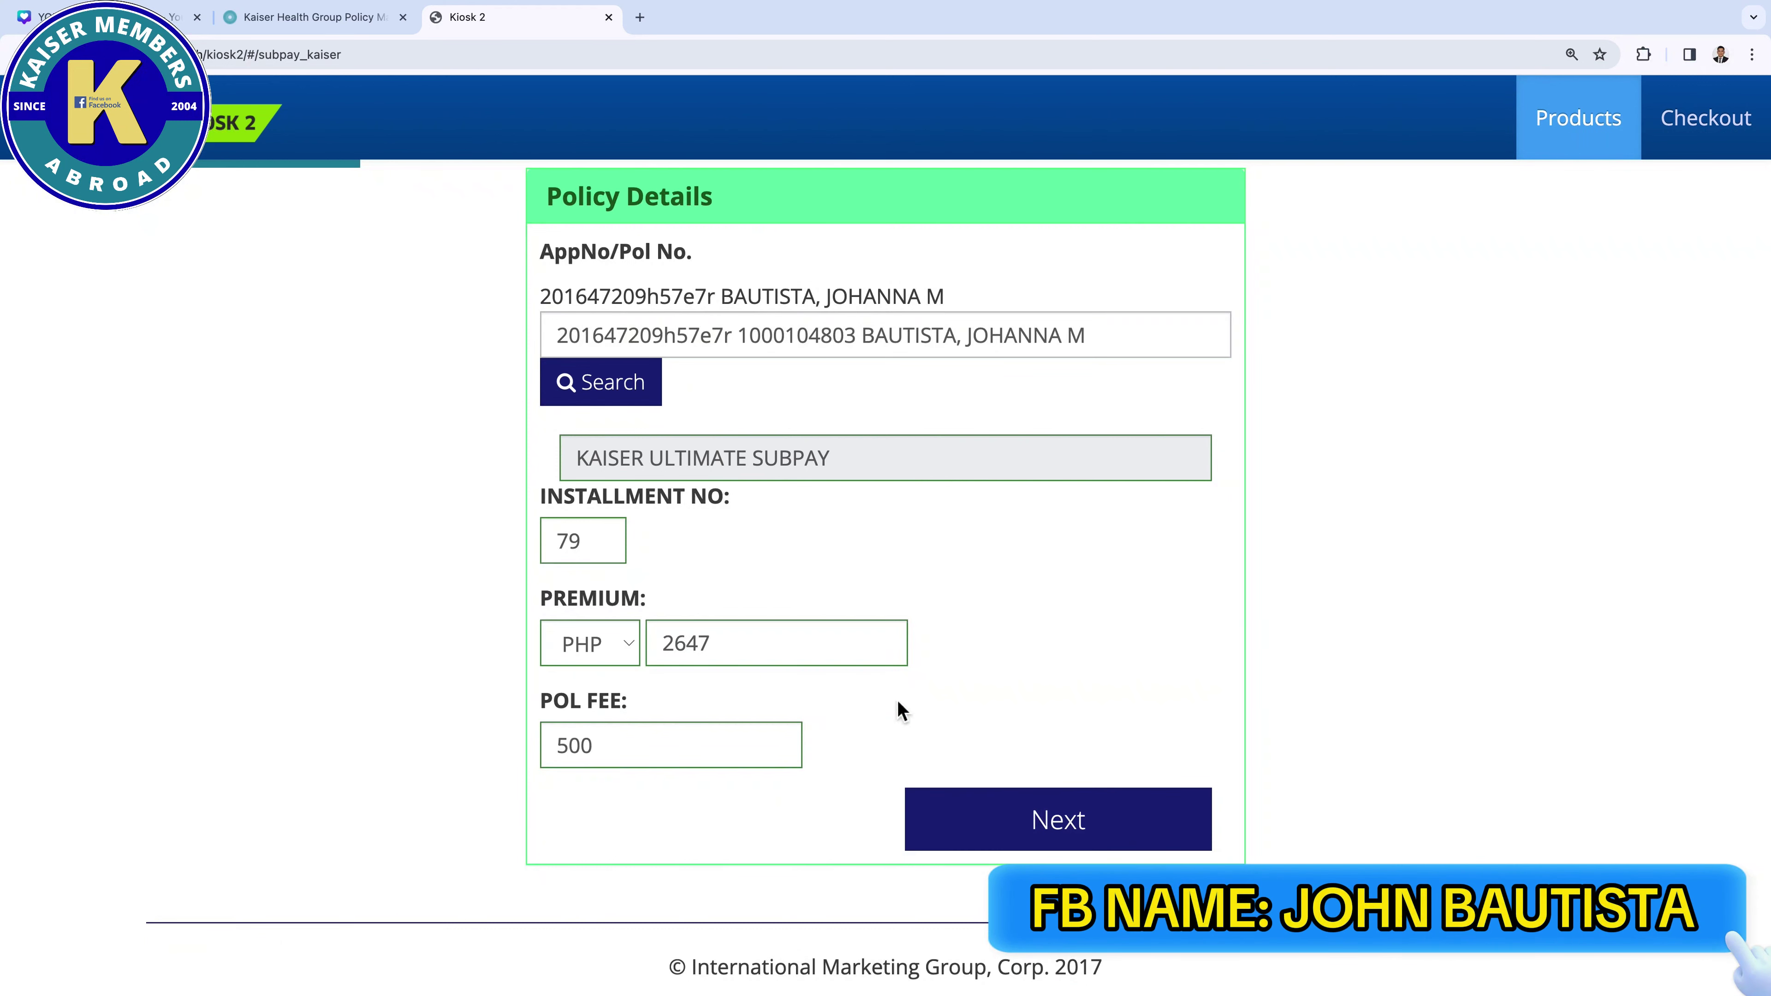
Add the subpay item to checkout and confirm its PHP 3147 amount unchanged
{"action": "left_click", "coordinate": [1046, 841]}
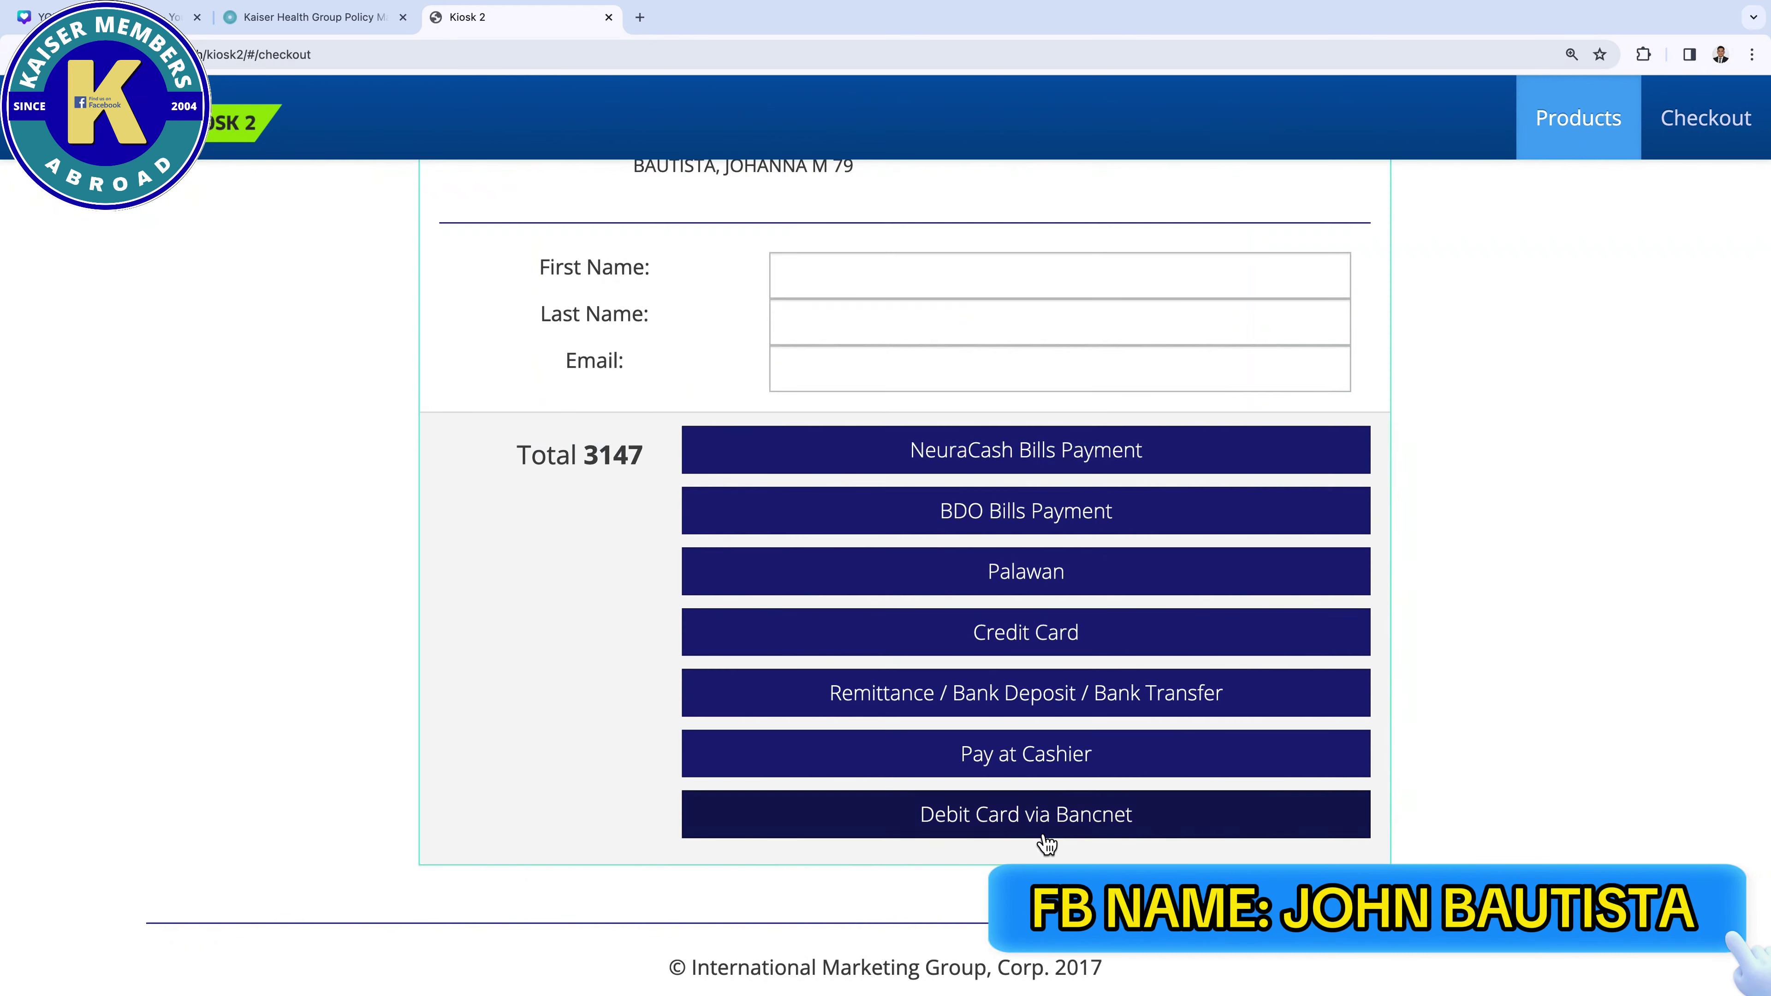
{"action": "scroll", "coordinate": [889, 336], "scroll_direction": "up", "scroll_amount": 5}
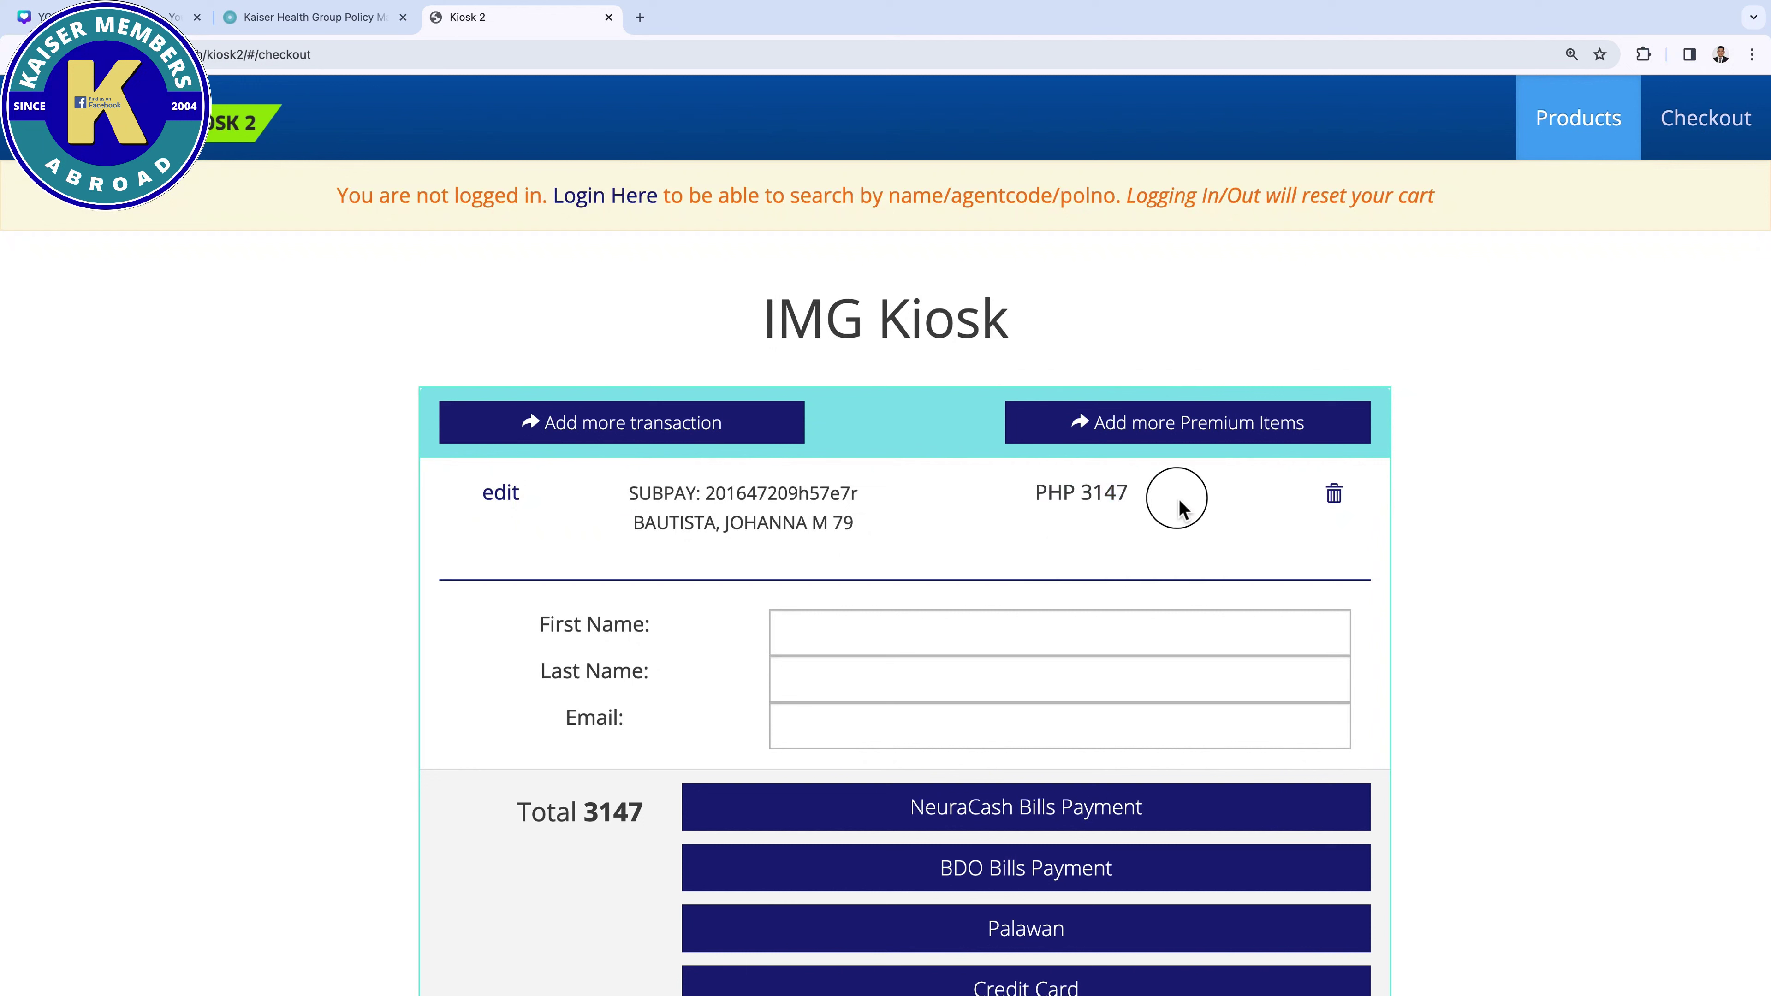
{"action": "left_click_drag", "start_coordinate": [1037, 494], "coordinate": [1131, 504]}
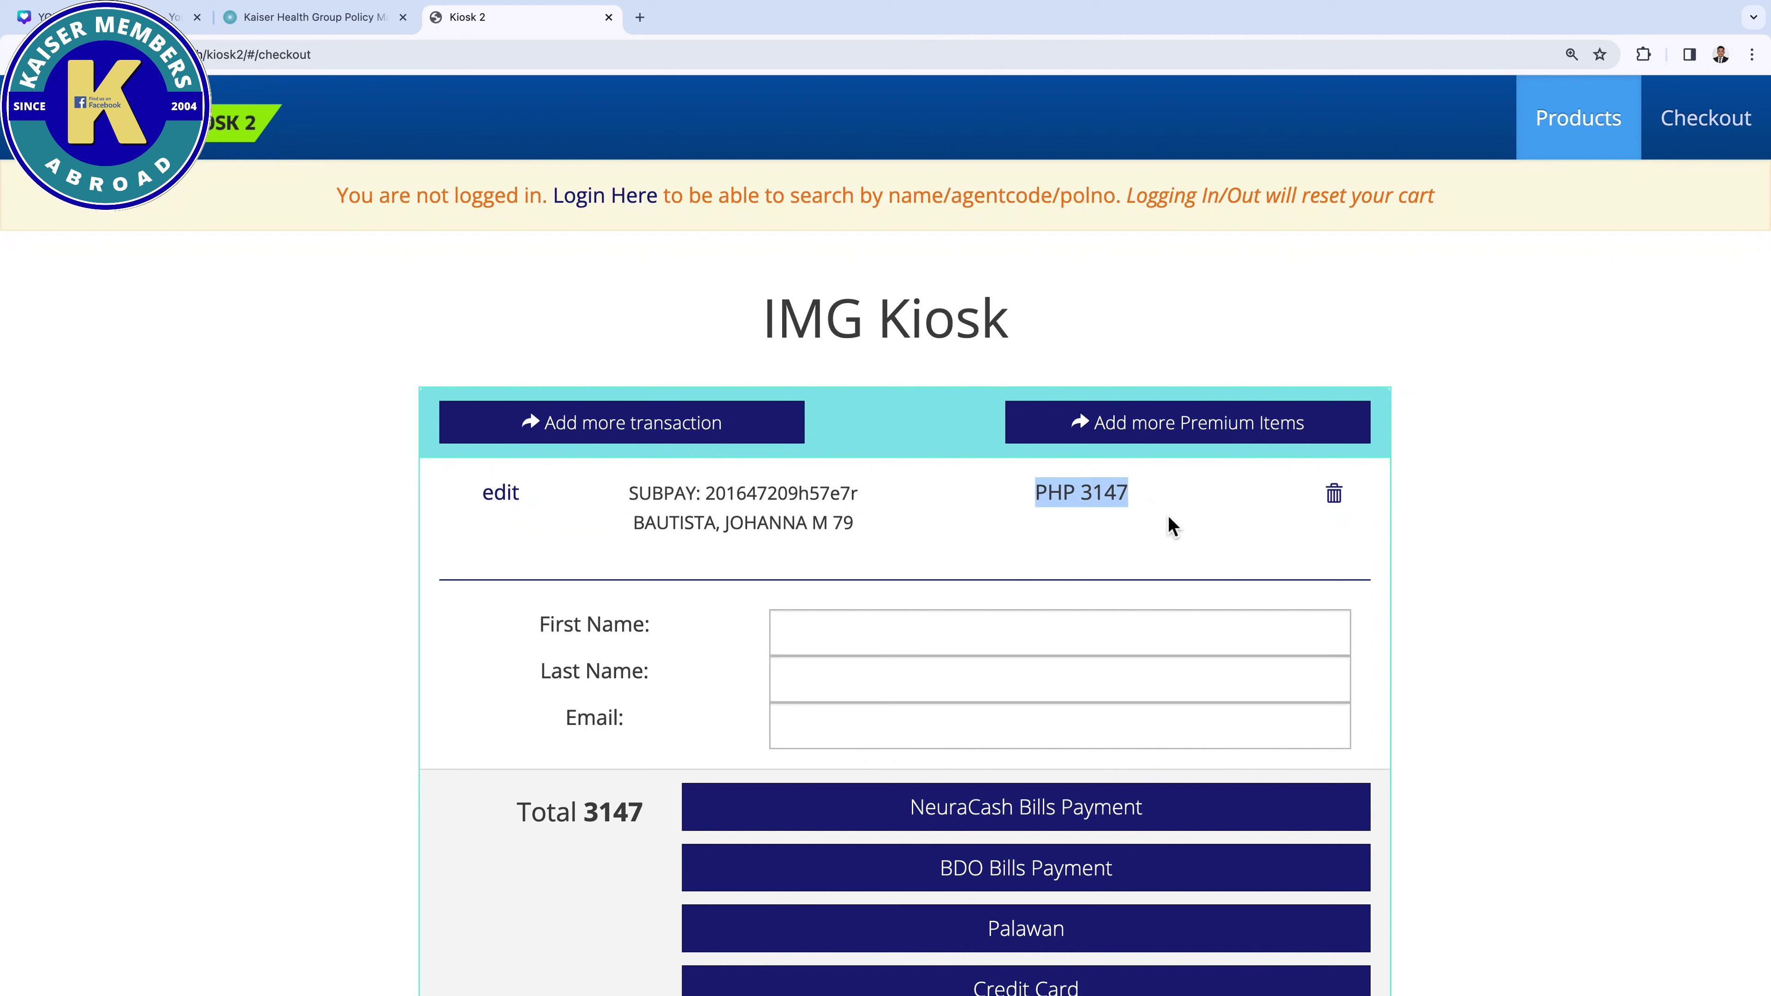
{"action": "left_click", "coordinate": [513, 495]}
{"action": "scroll", "coordinate": [702, 752], "scroll_direction": "down", "scroll_amount": 3}
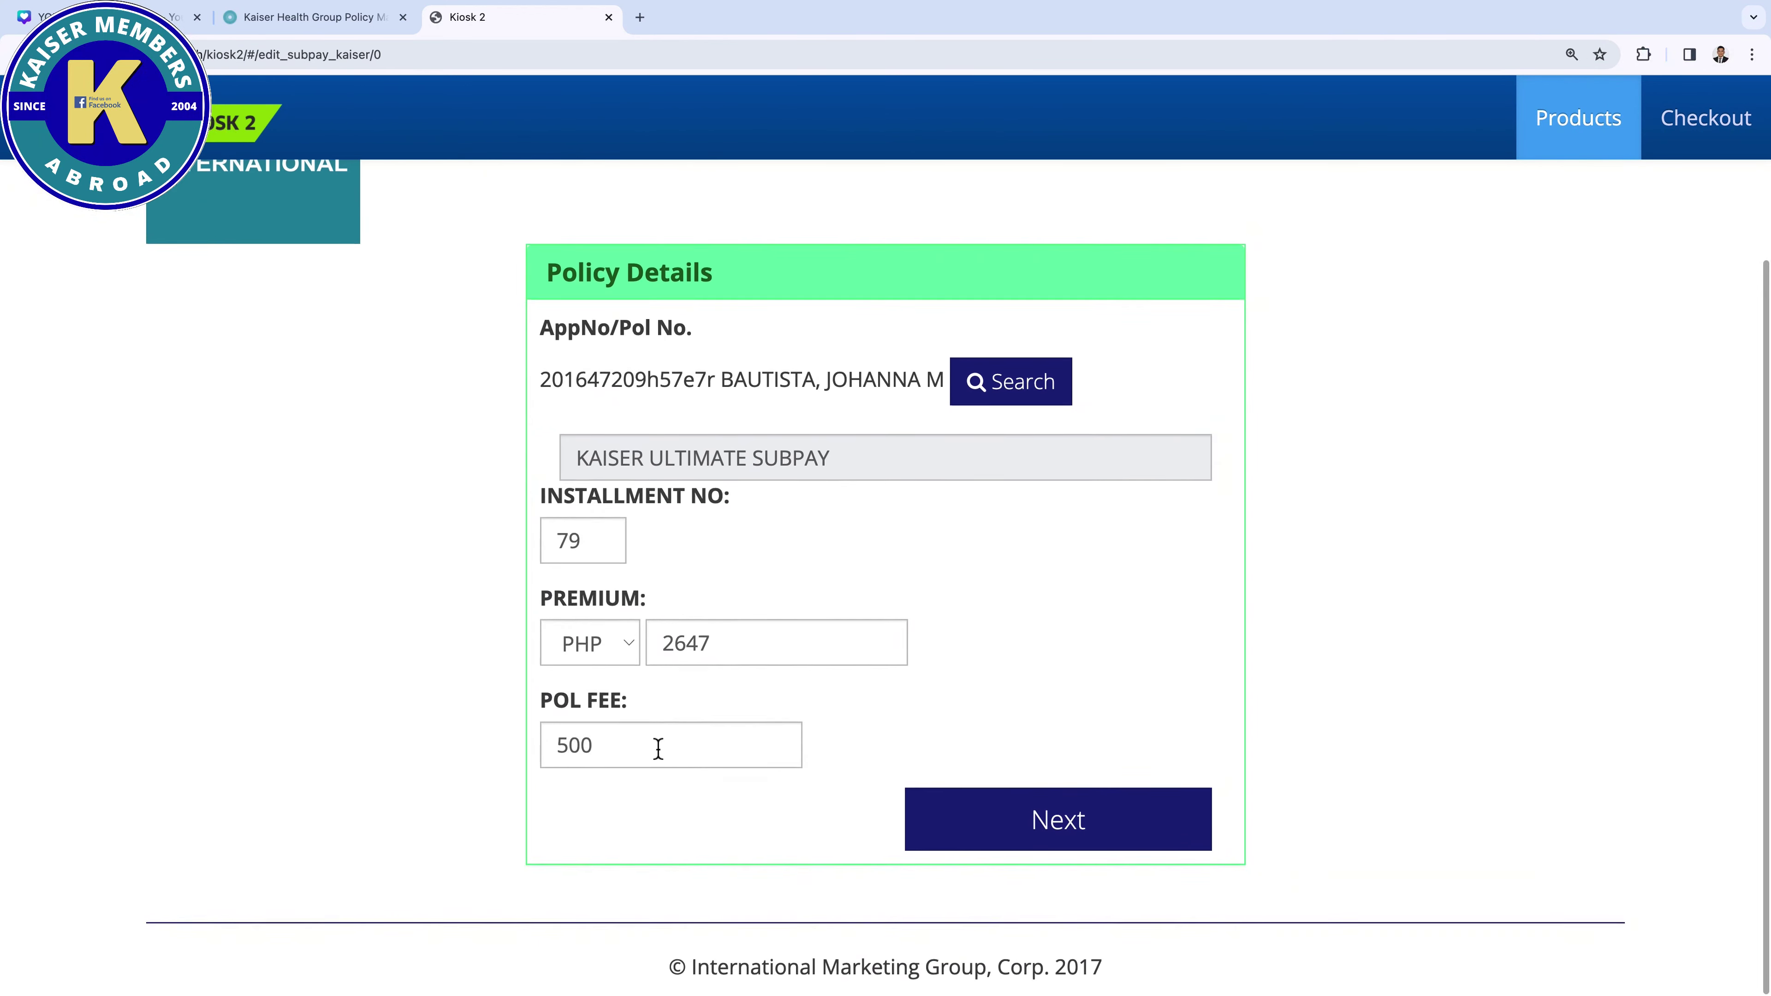
{"action": "left_click", "coordinate": [1114, 828]}
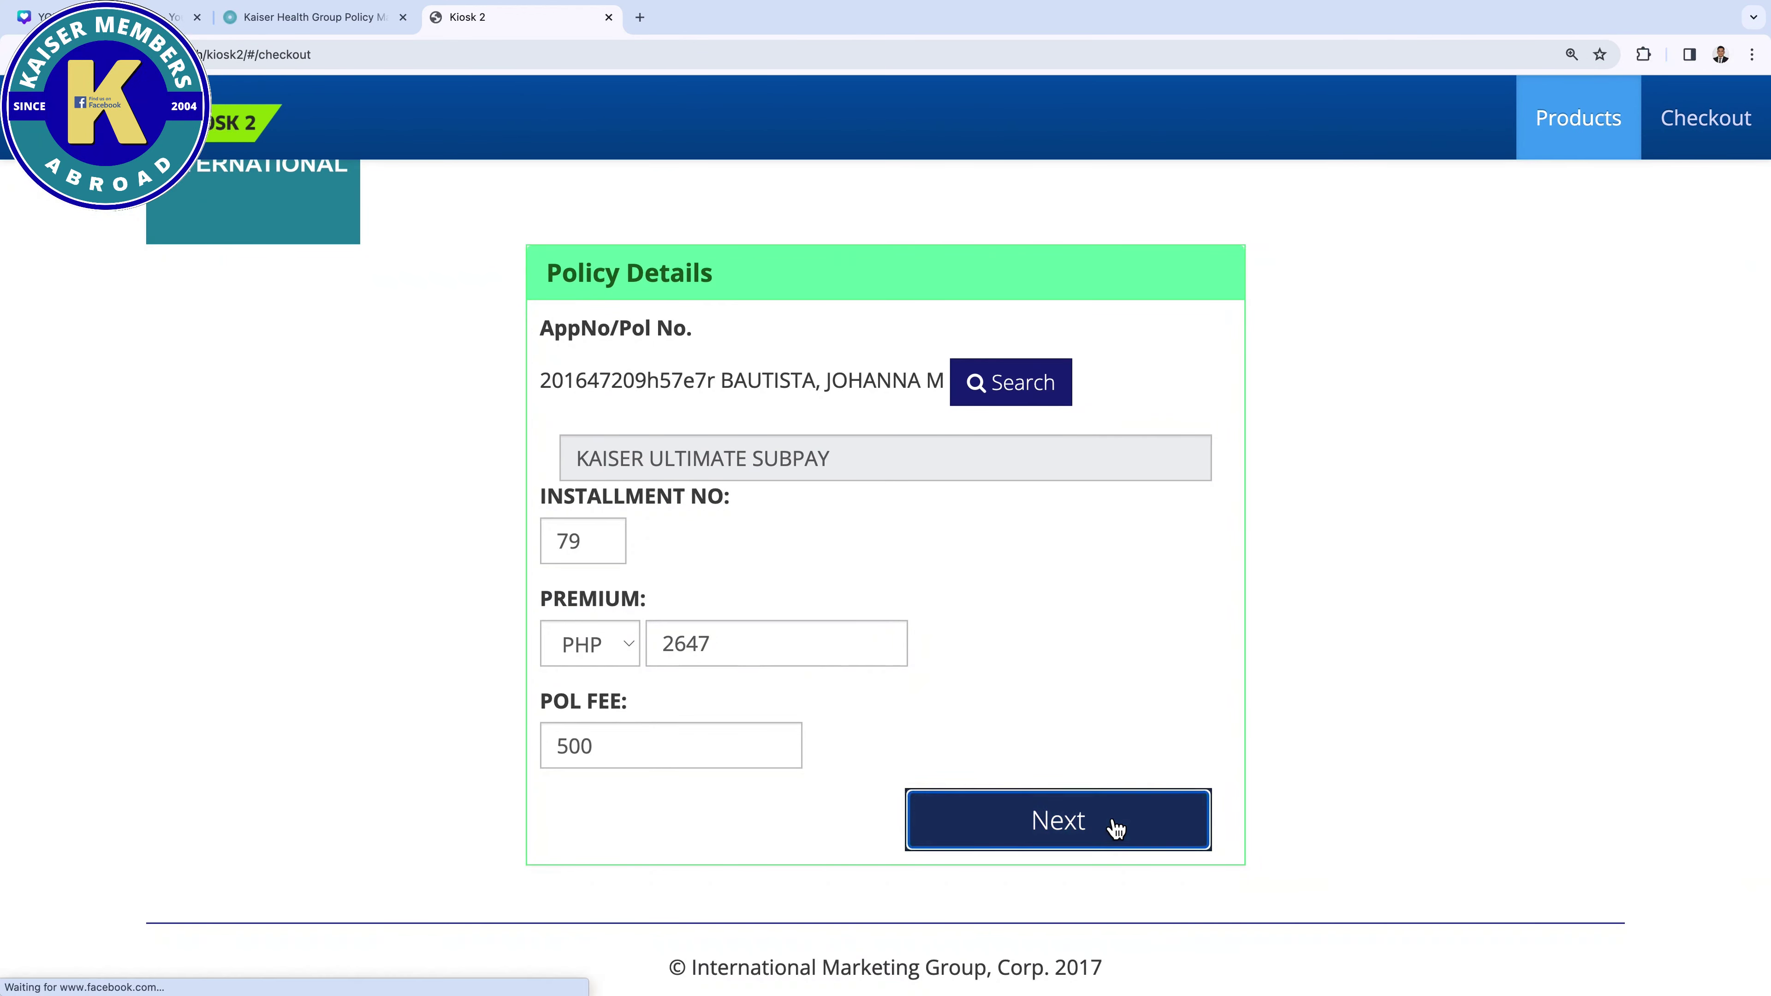
{"action": "scroll", "coordinate": [851, 406], "scroll_direction": "up", "scroll_amount": 3}
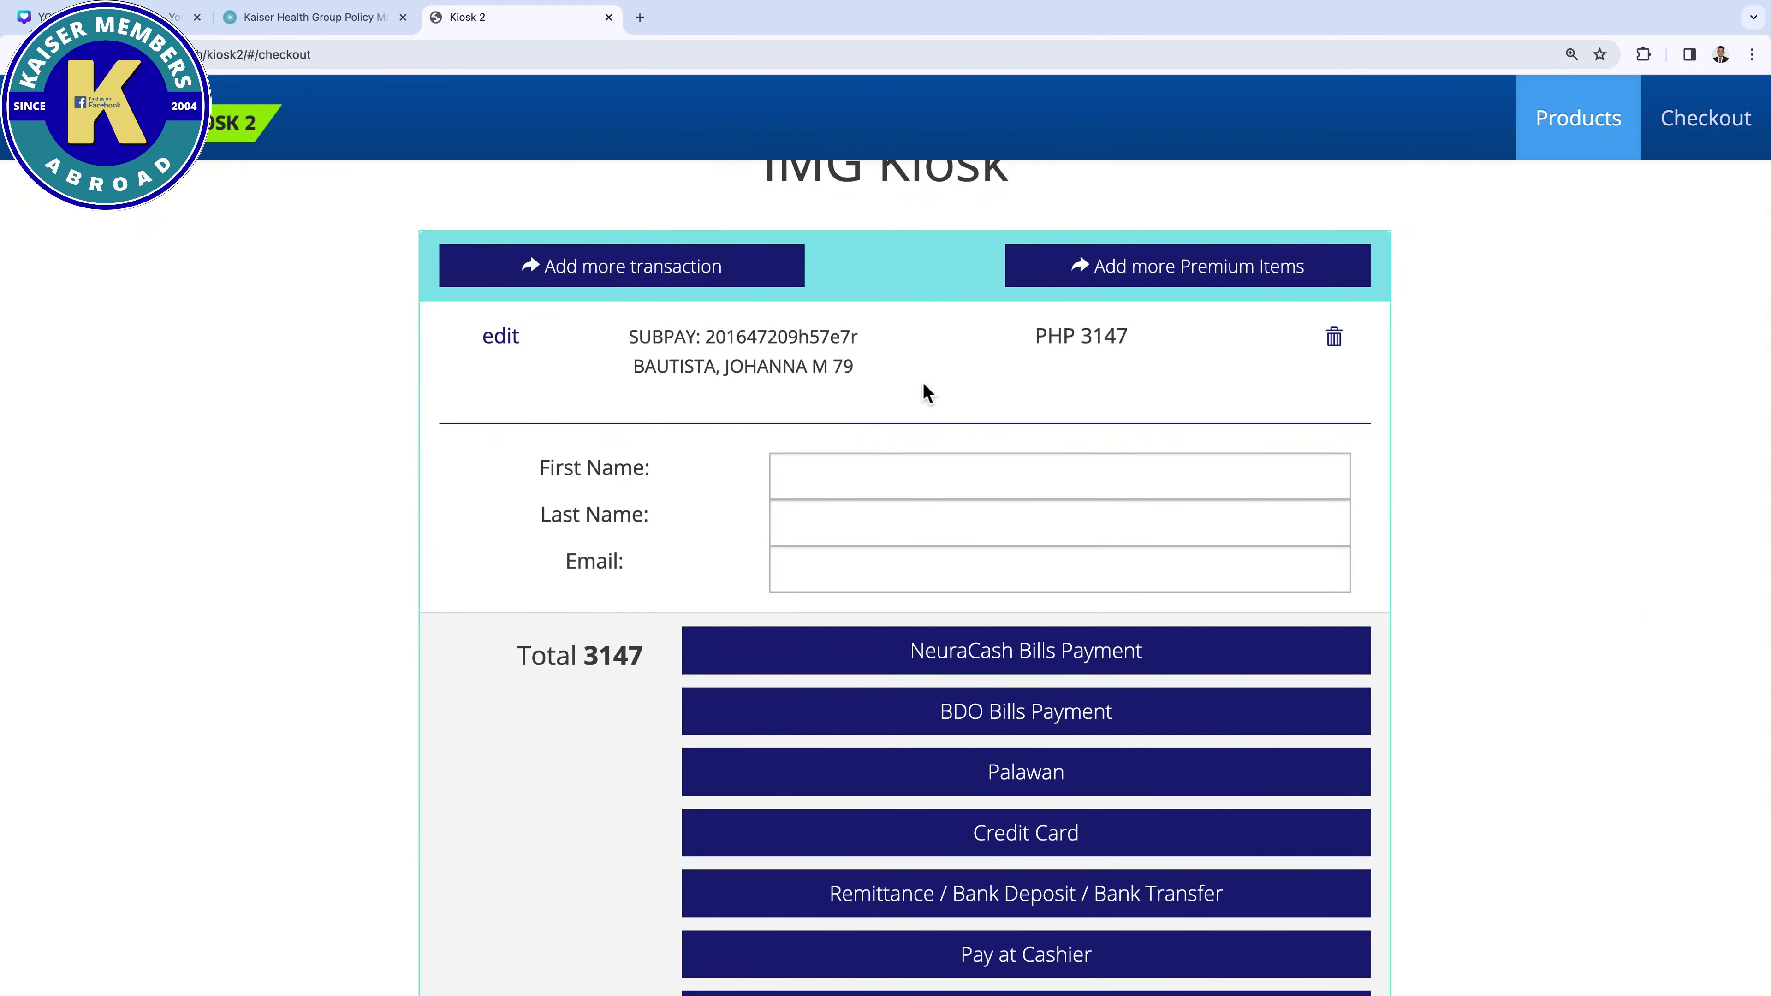
Enter the payer's name details and choose Remittance / Bank Deposit / Bank Transfer
{"action": "left_click", "coordinate": [854, 481]}
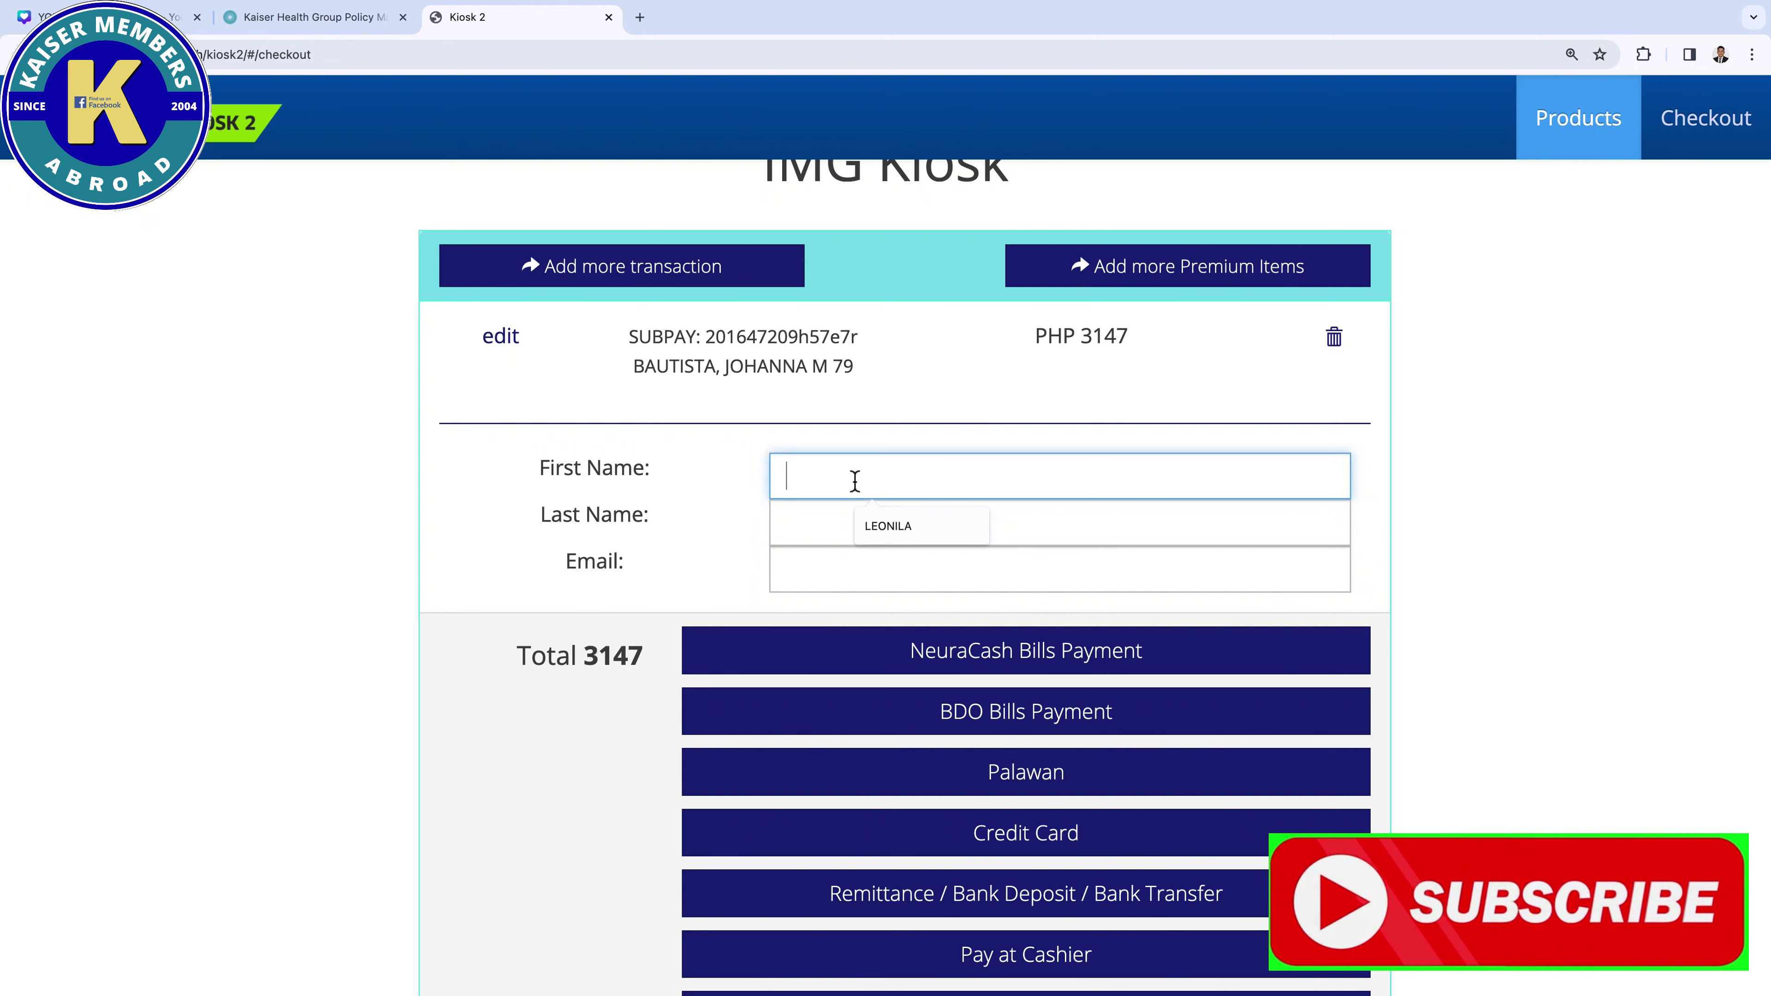
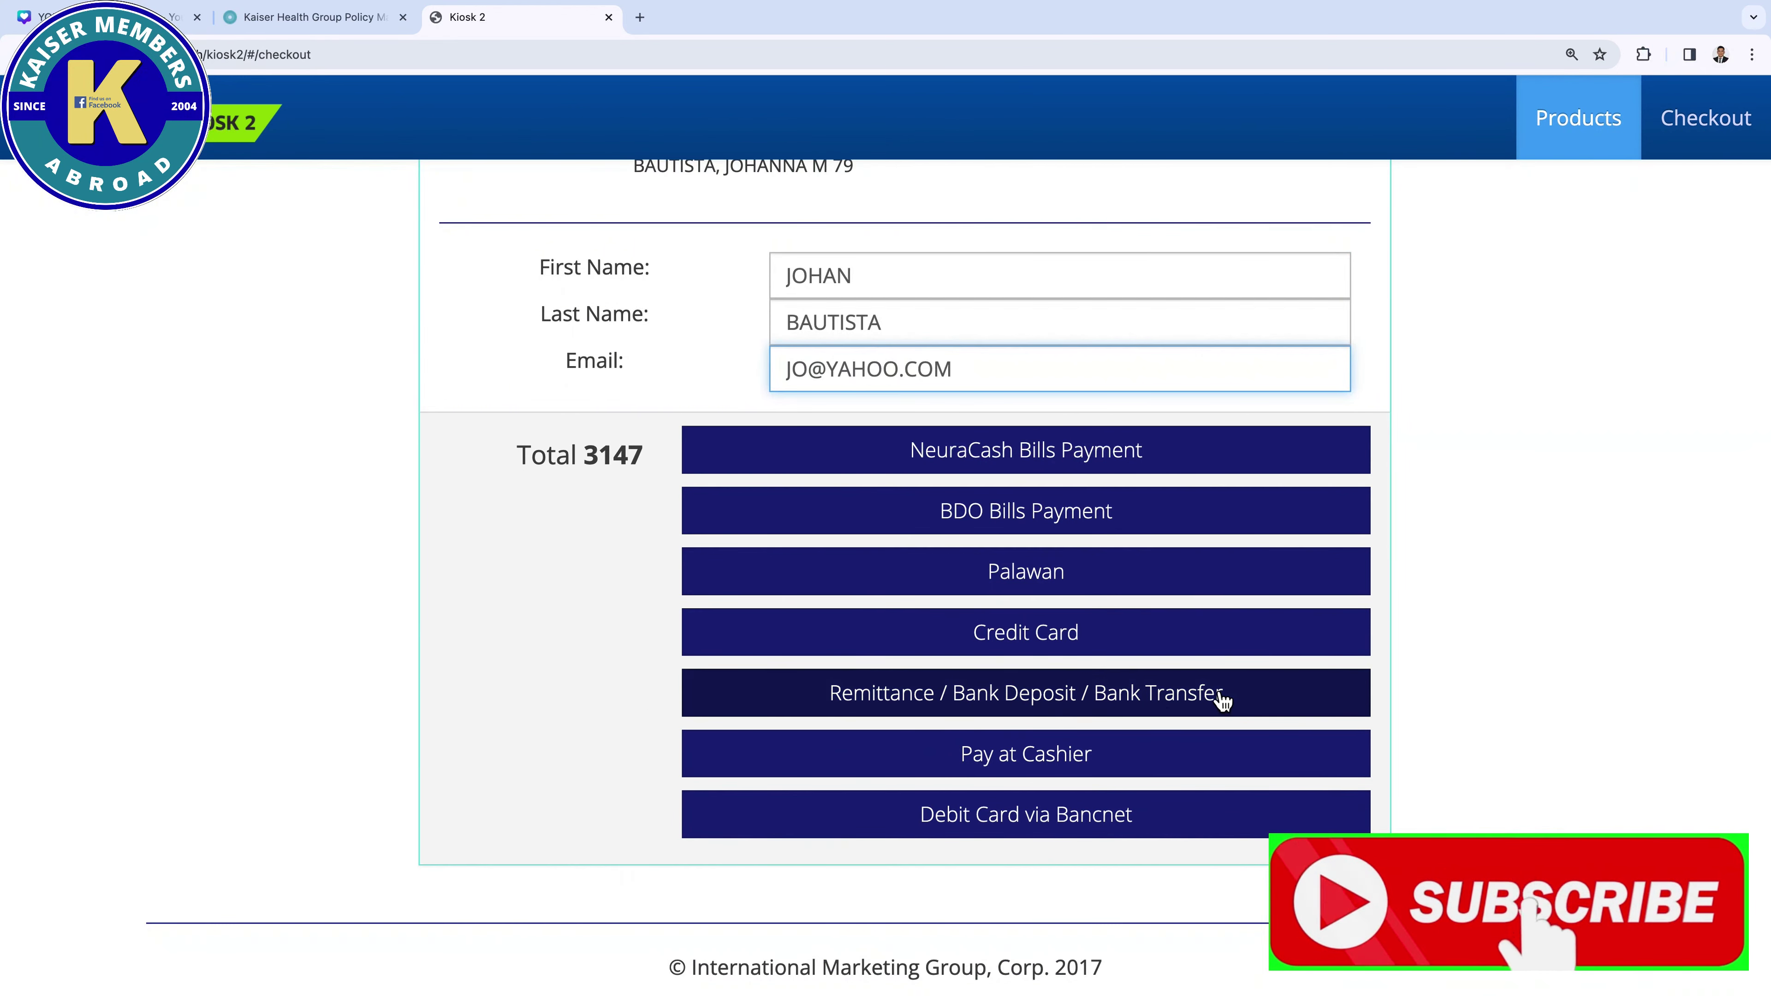
{"action": "left_click", "coordinate": [1164, 711]}
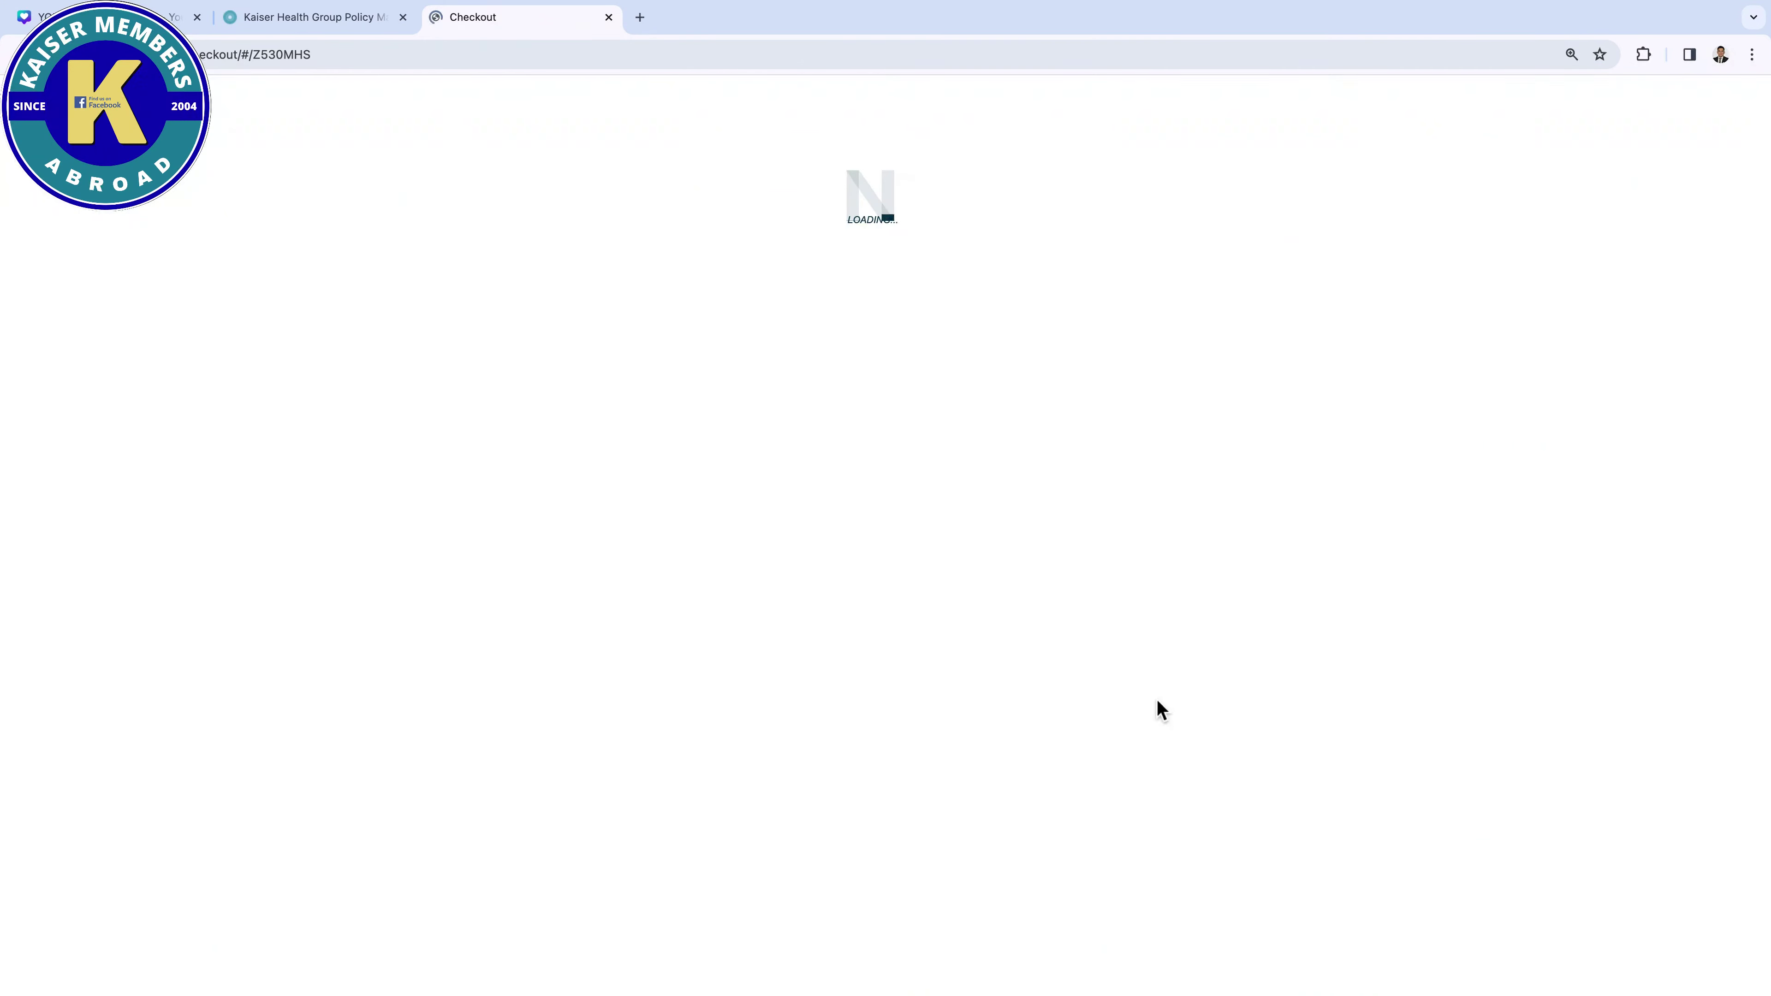
Autofill the billing address, enter the mobile number, and continue with Bank Deposit/Transfer/Remittance
{"action": "left_click", "coordinate": [813, 384]}
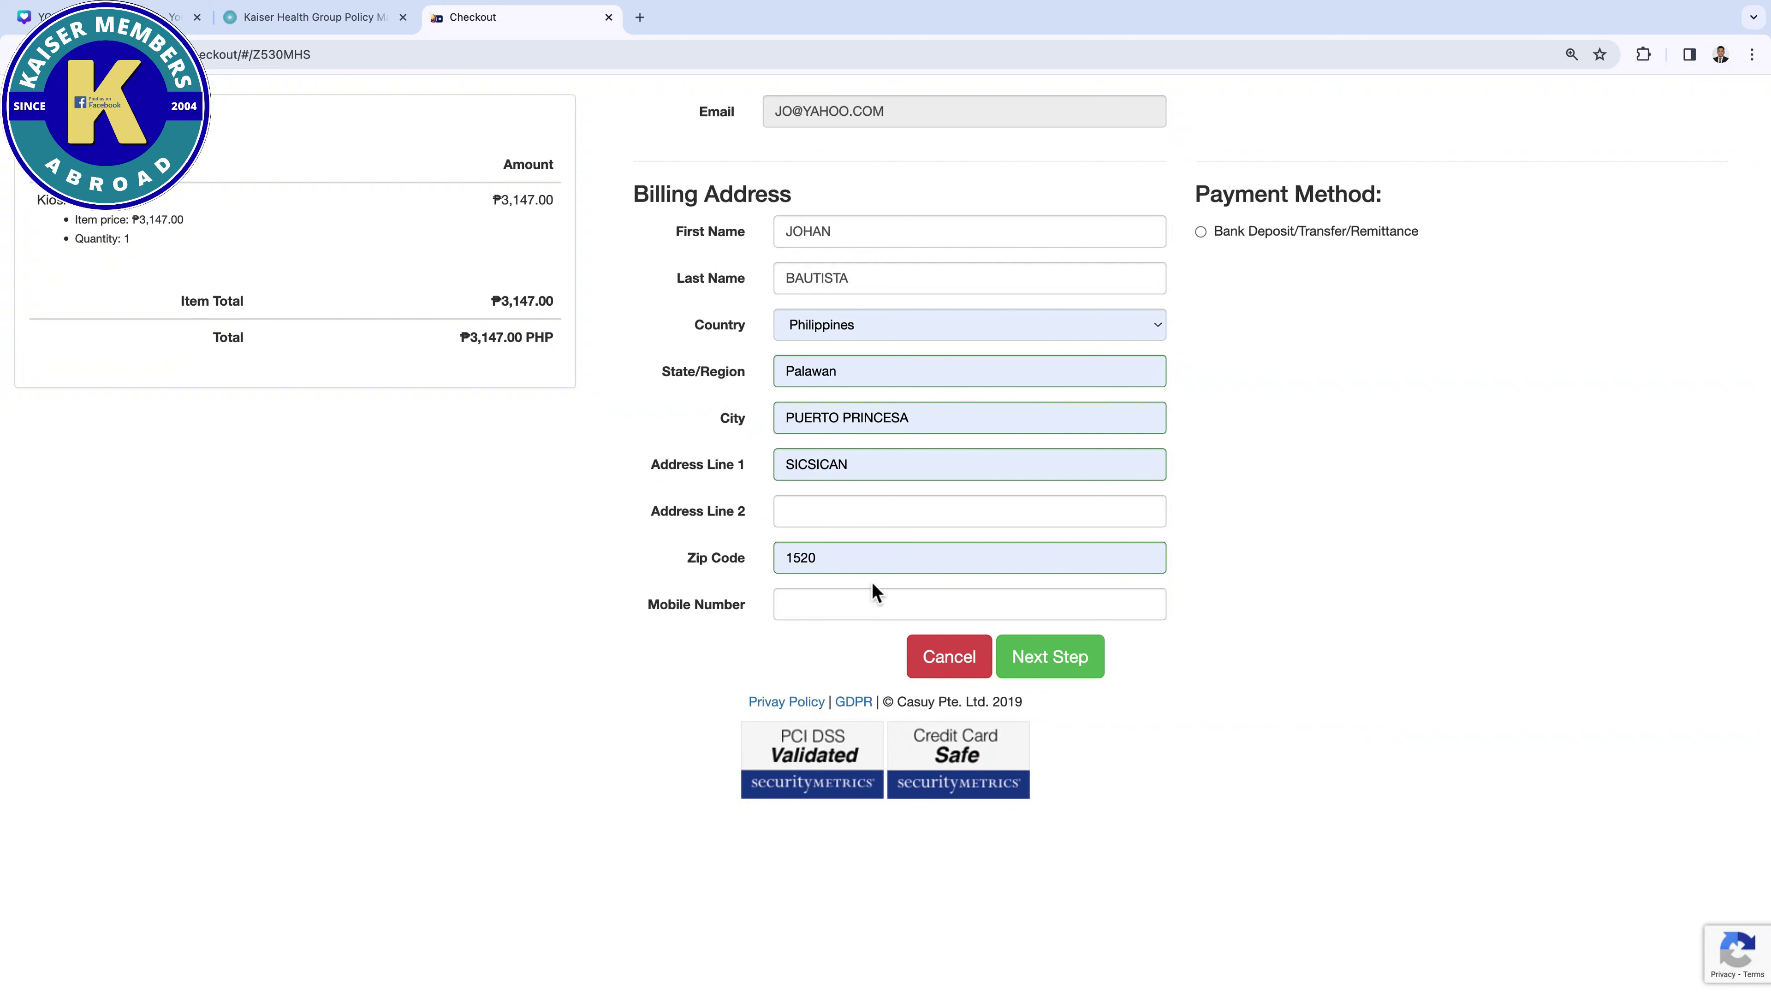
{"action": "left_click", "coordinate": [831, 614]}
{"action": "type", "text": "0"}
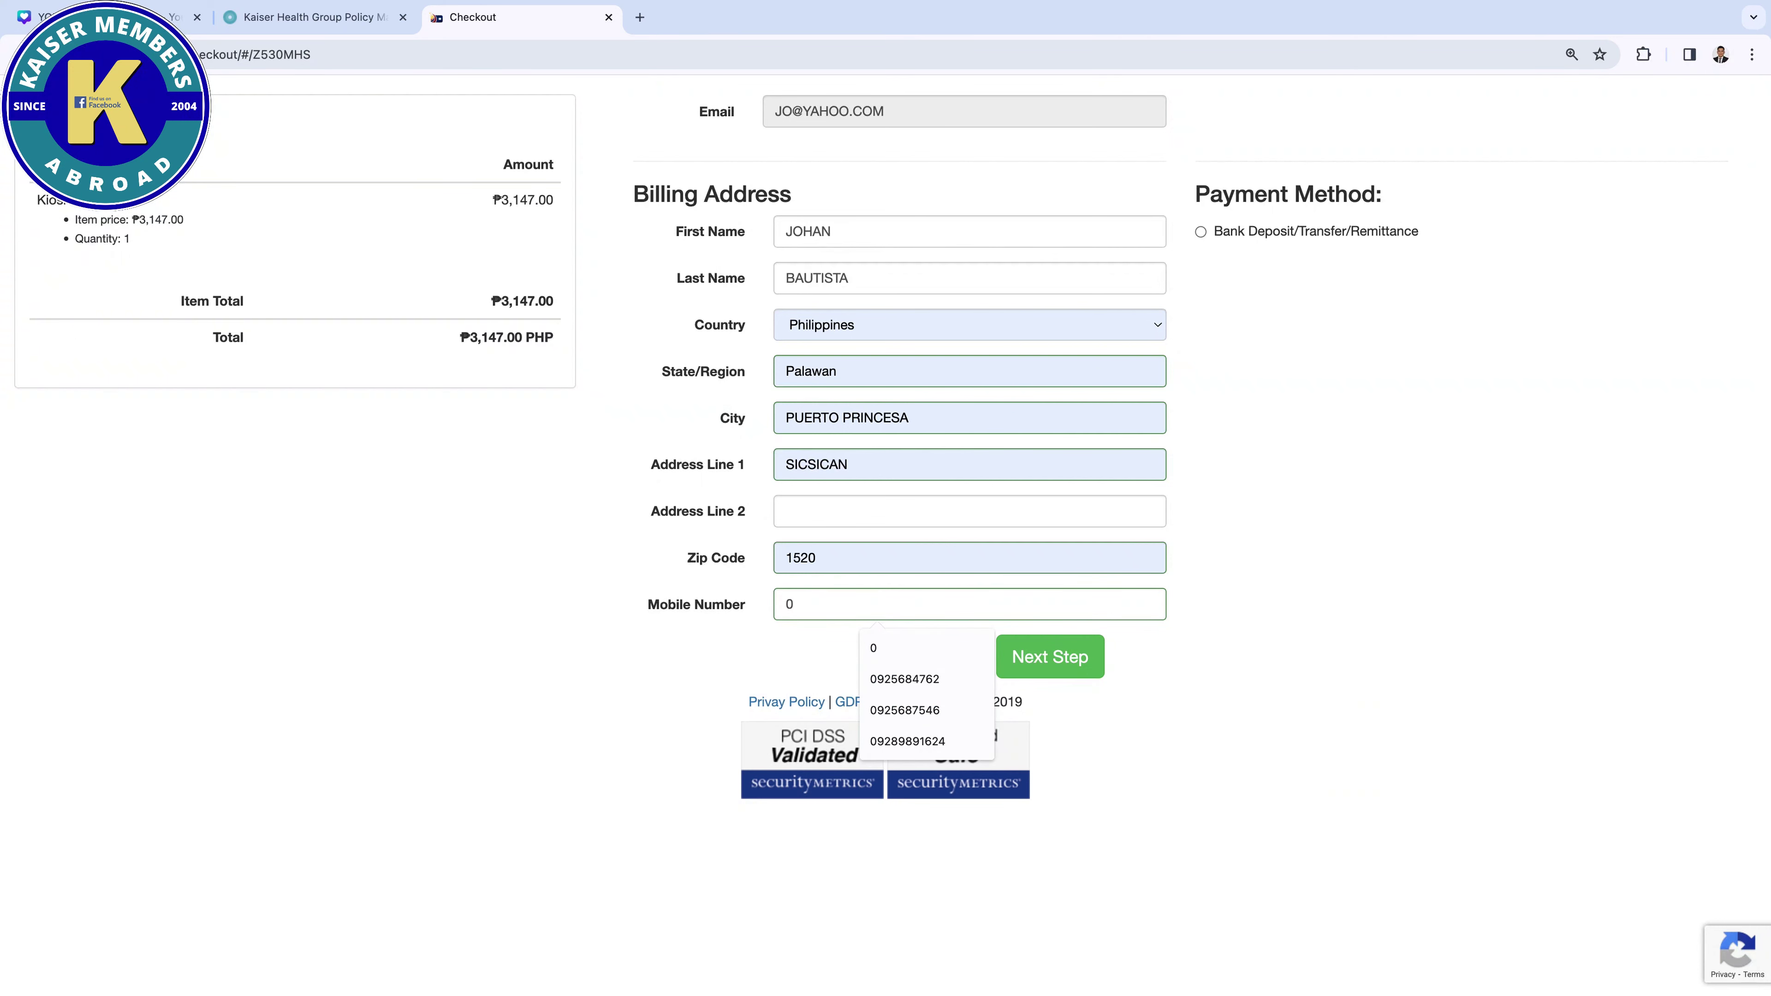
{"action": "left_click", "coordinate": [1406, 557]}
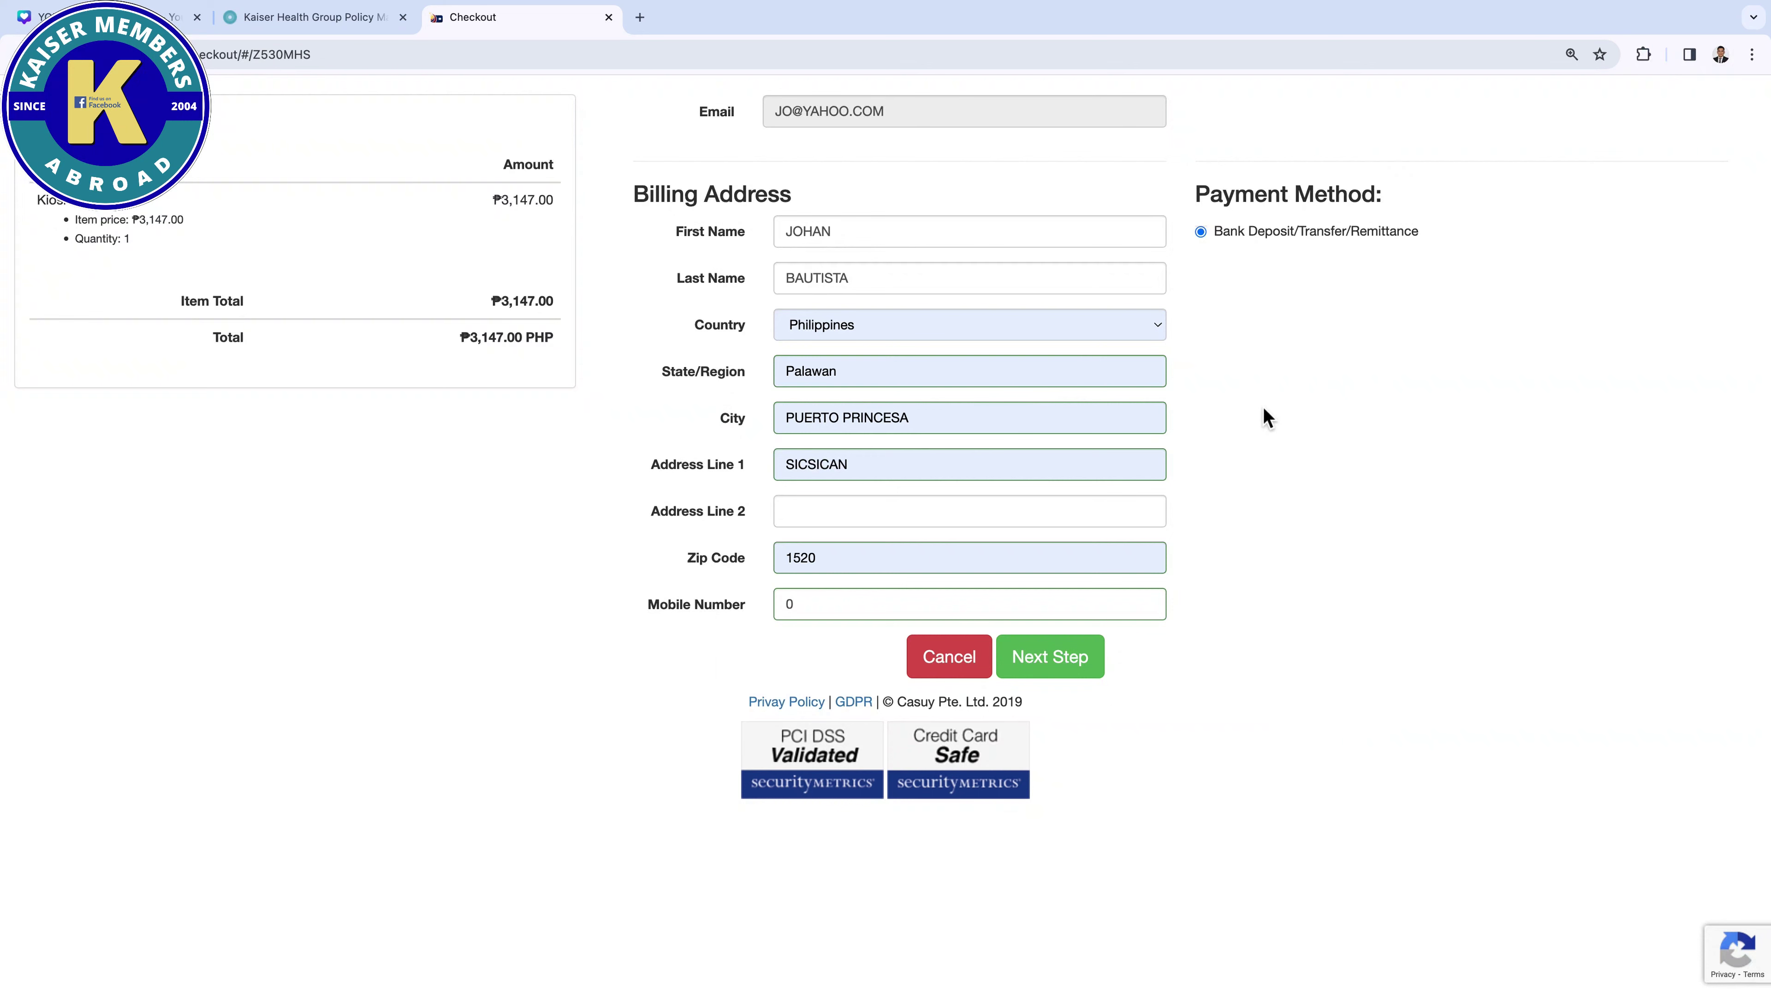
{"action": "left_click", "coordinate": [1067, 681]}
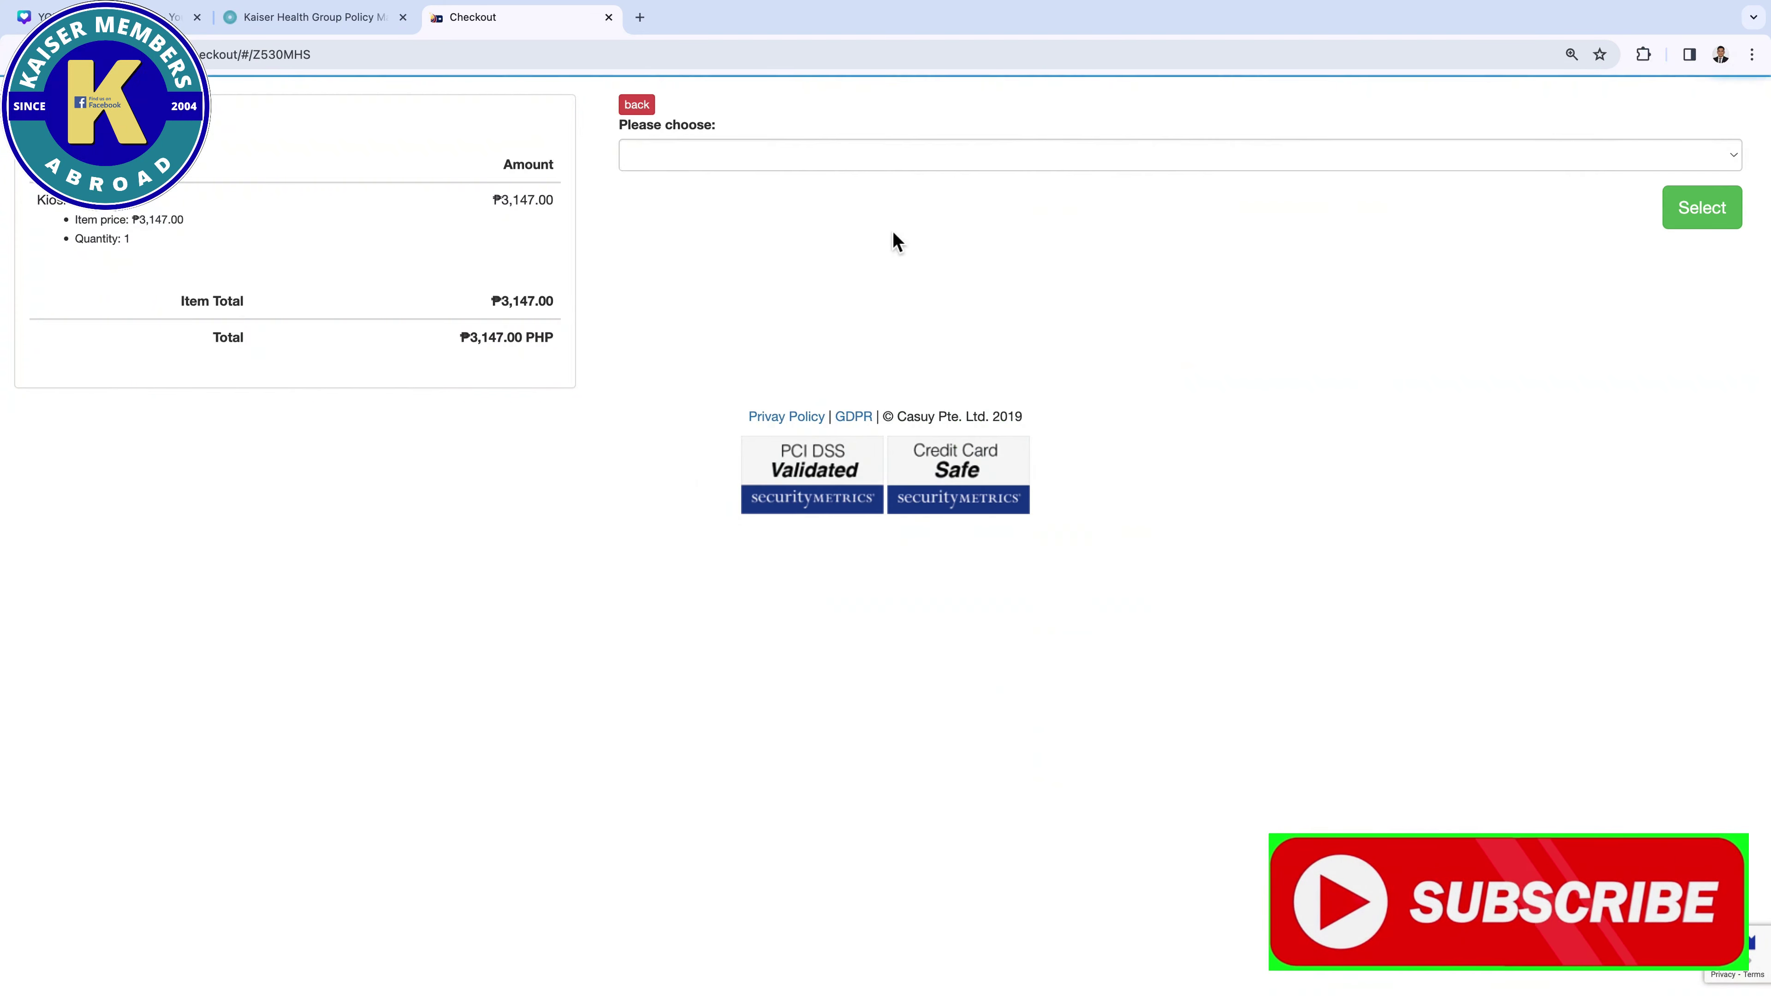
Choose PHP - UnionBank and open the ePay.ph proof-of-payment form for PHP 3,147.00
{"action": "left_click", "coordinate": [926, 159]}
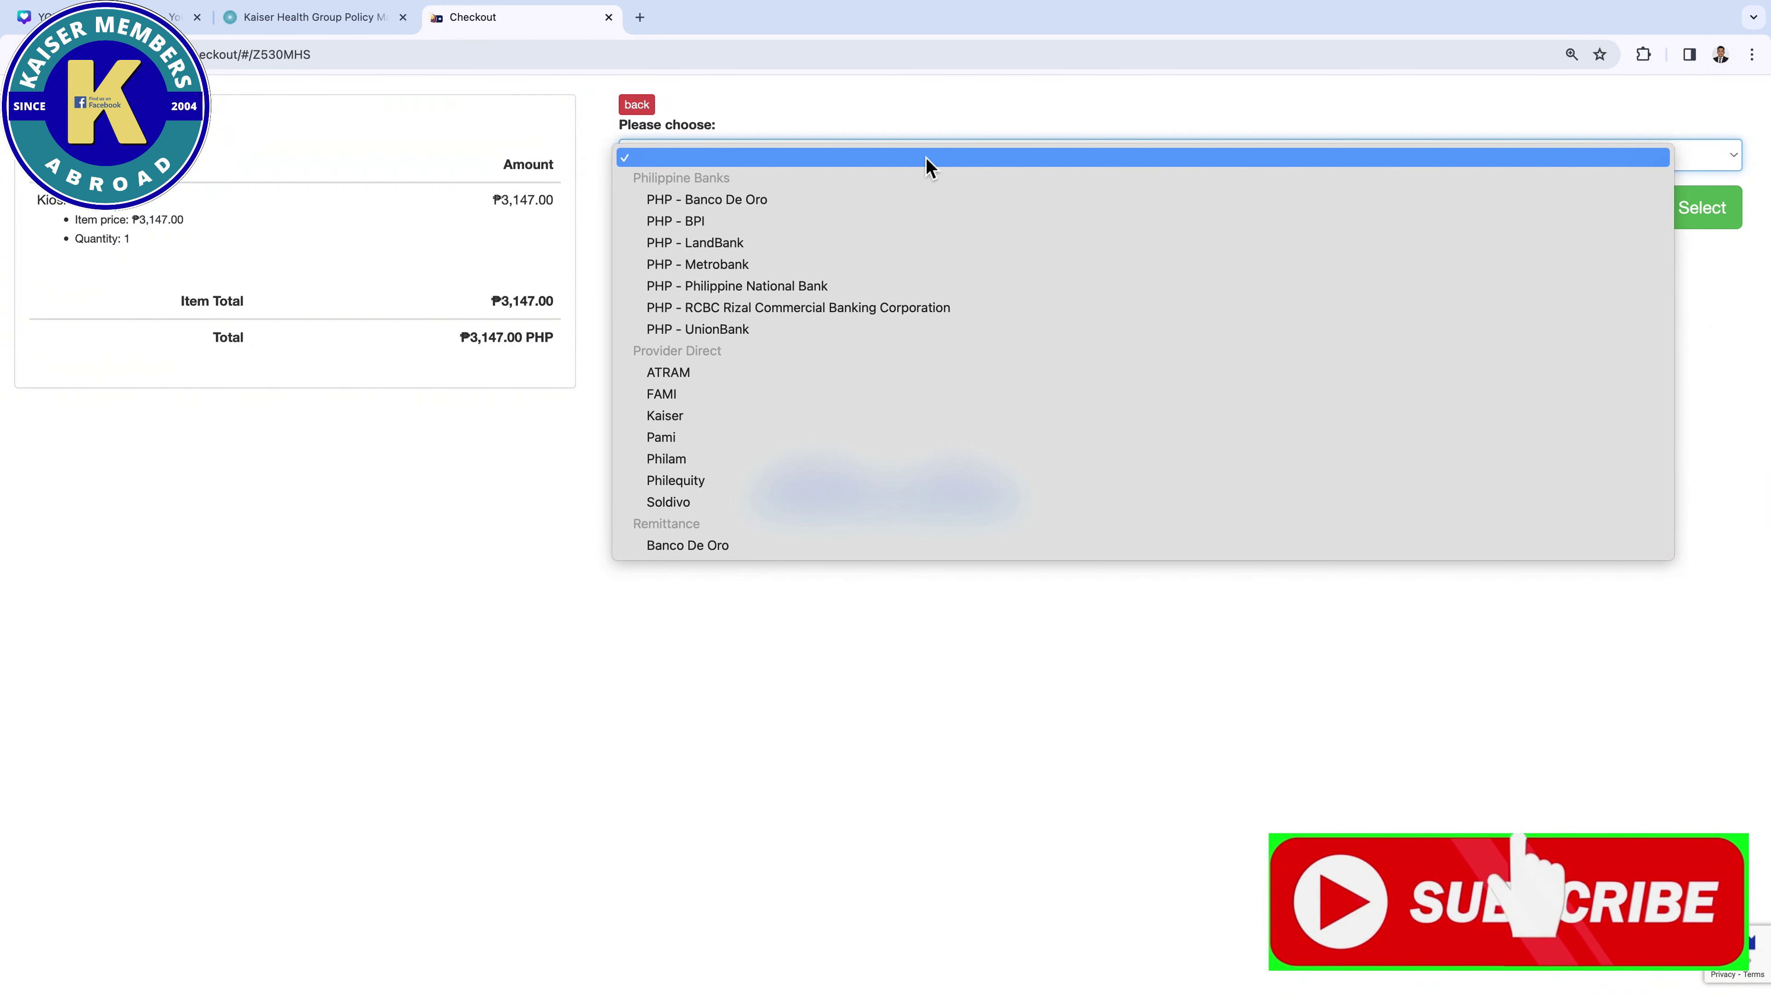
{"action": "left_click", "coordinate": [720, 333]}
{"action": "left_click", "coordinate": [1718, 217]}
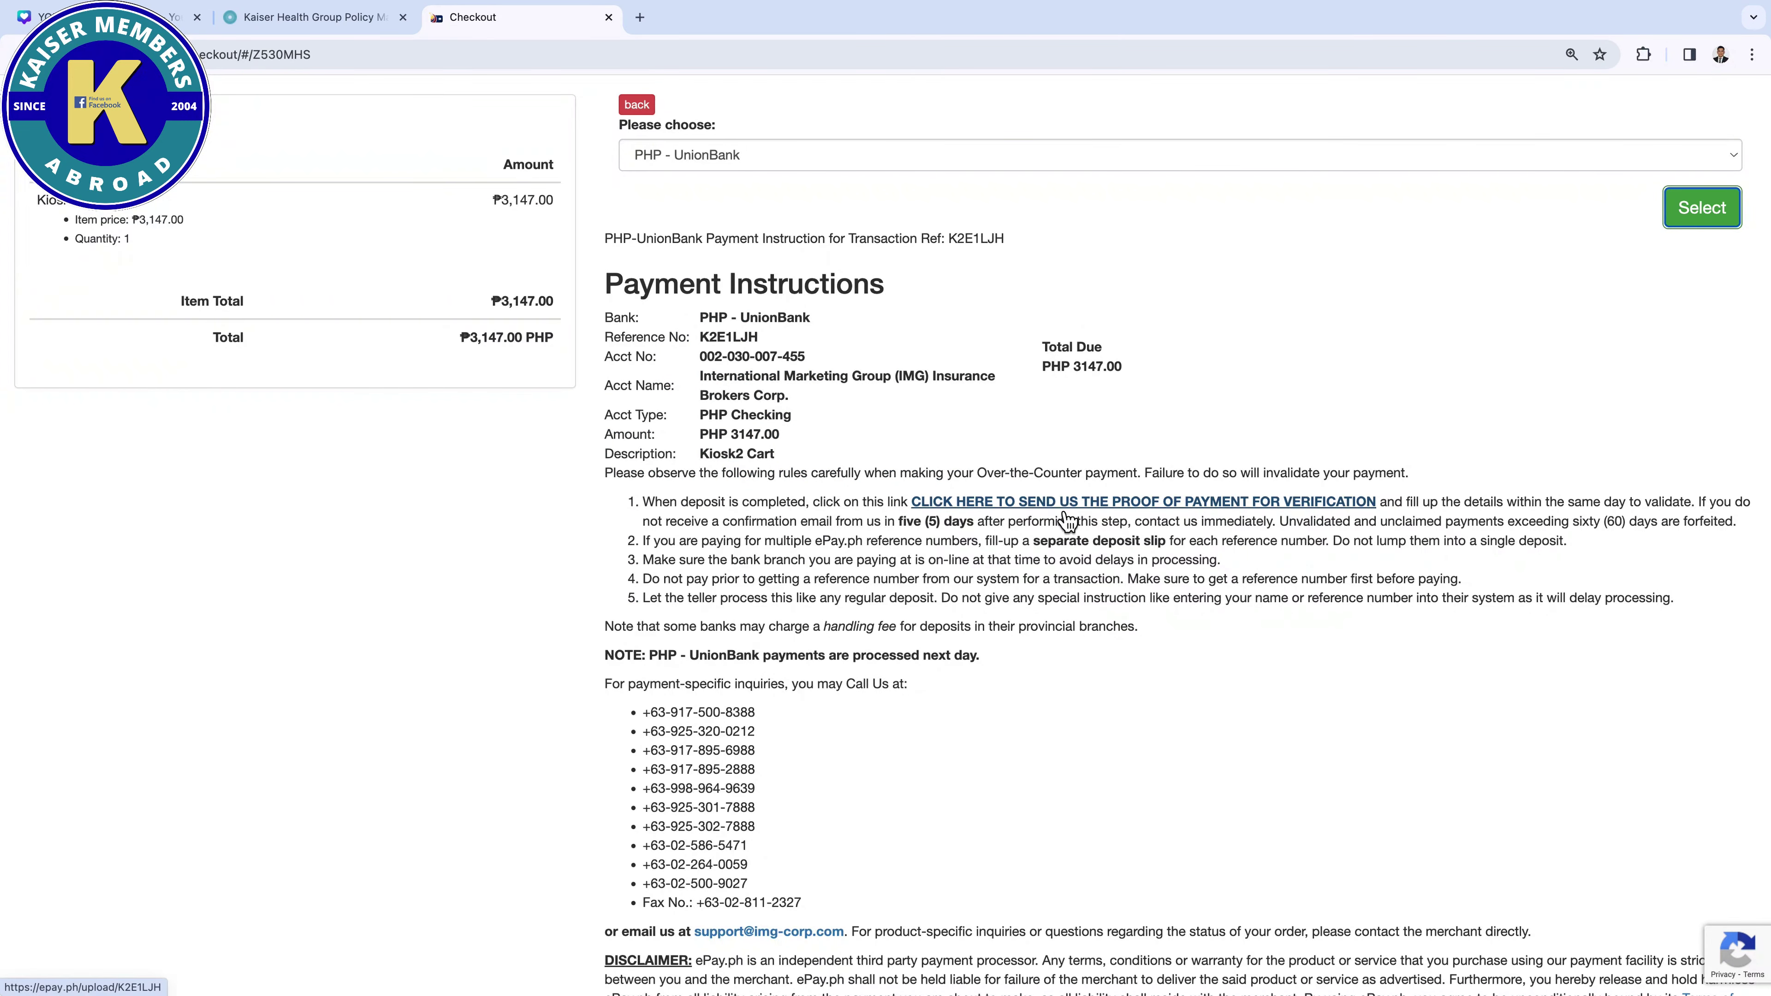
{"action": "left_click", "coordinate": [1065, 514]}
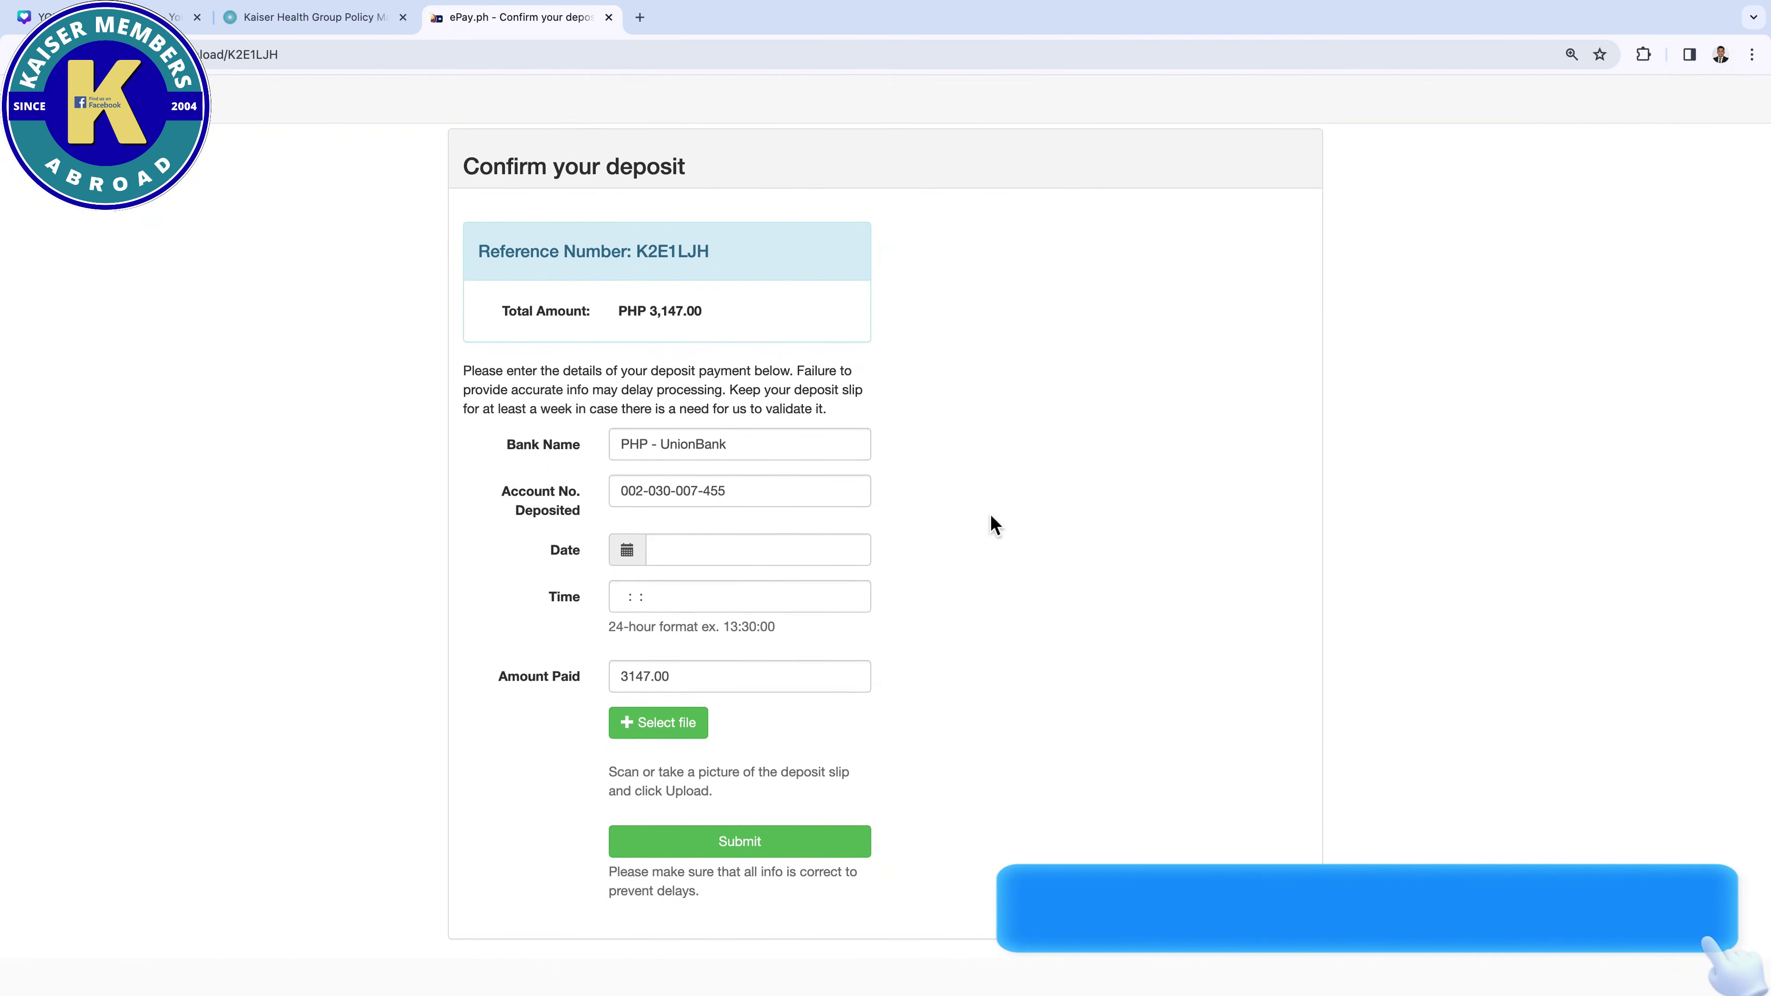
Enter deposit date 2024-01-15 and time 14:52:03, then choose a deposit slip file
{"action": "left_click", "coordinate": [636, 565]}
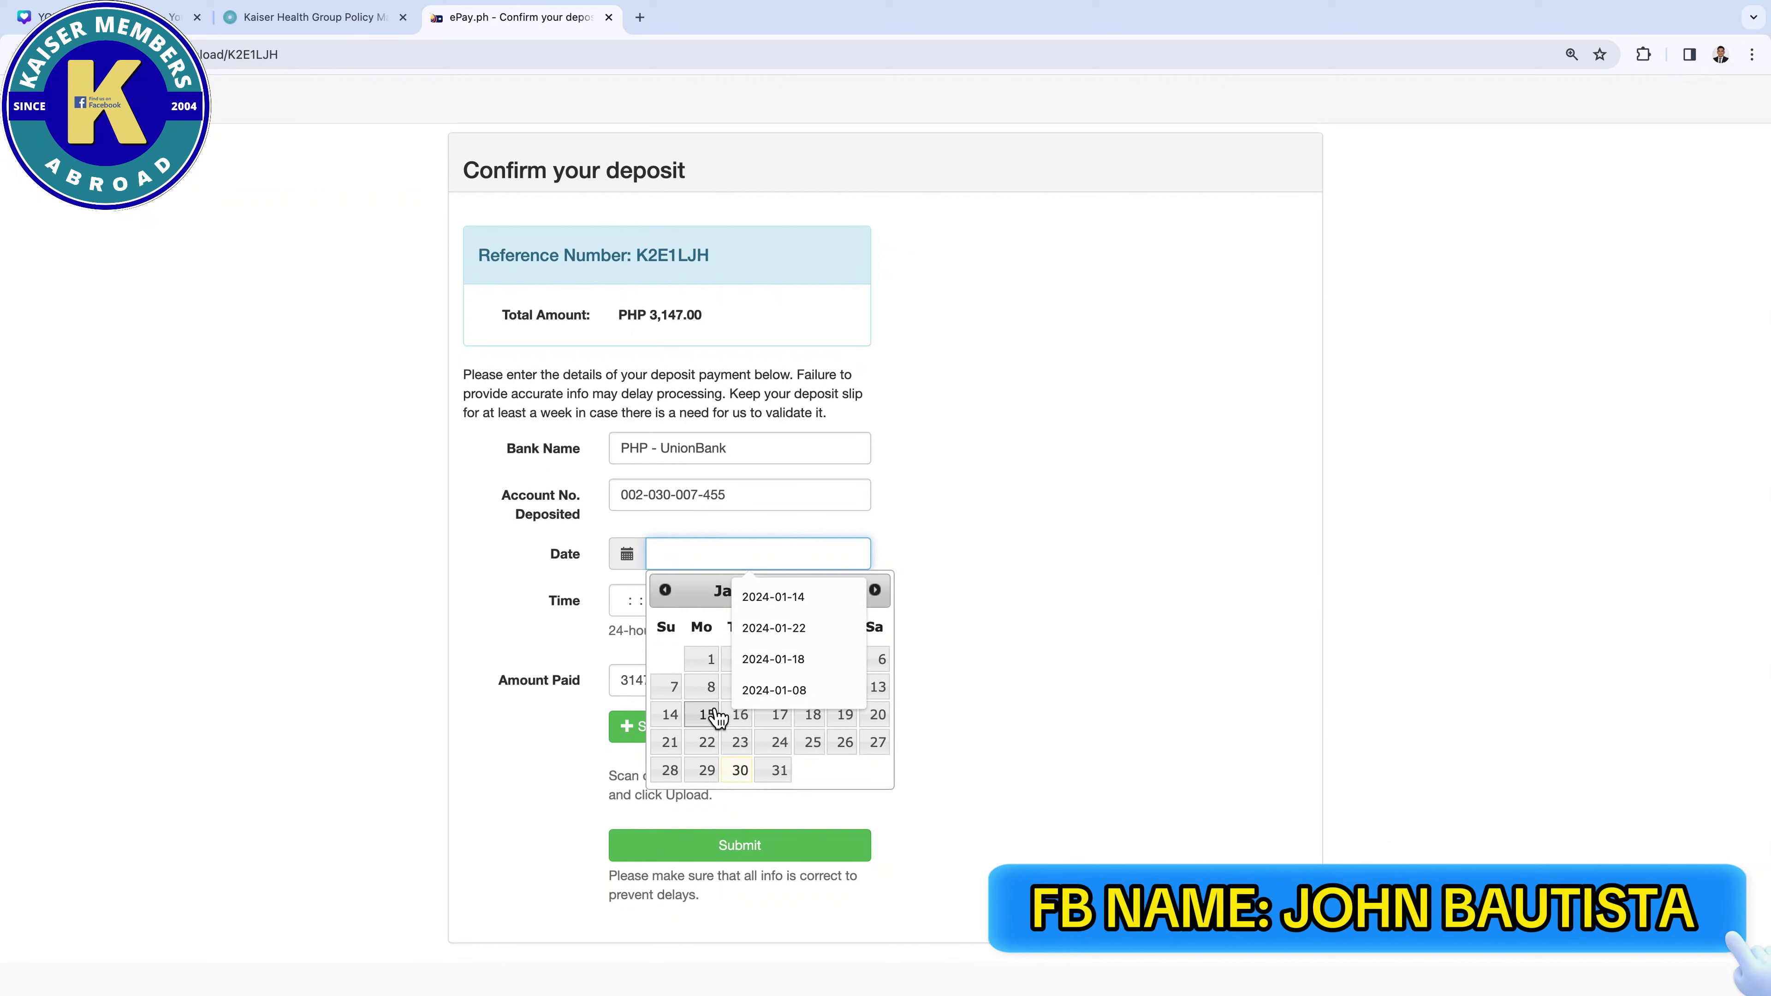
{"action": "left_click", "coordinate": [706, 715]}
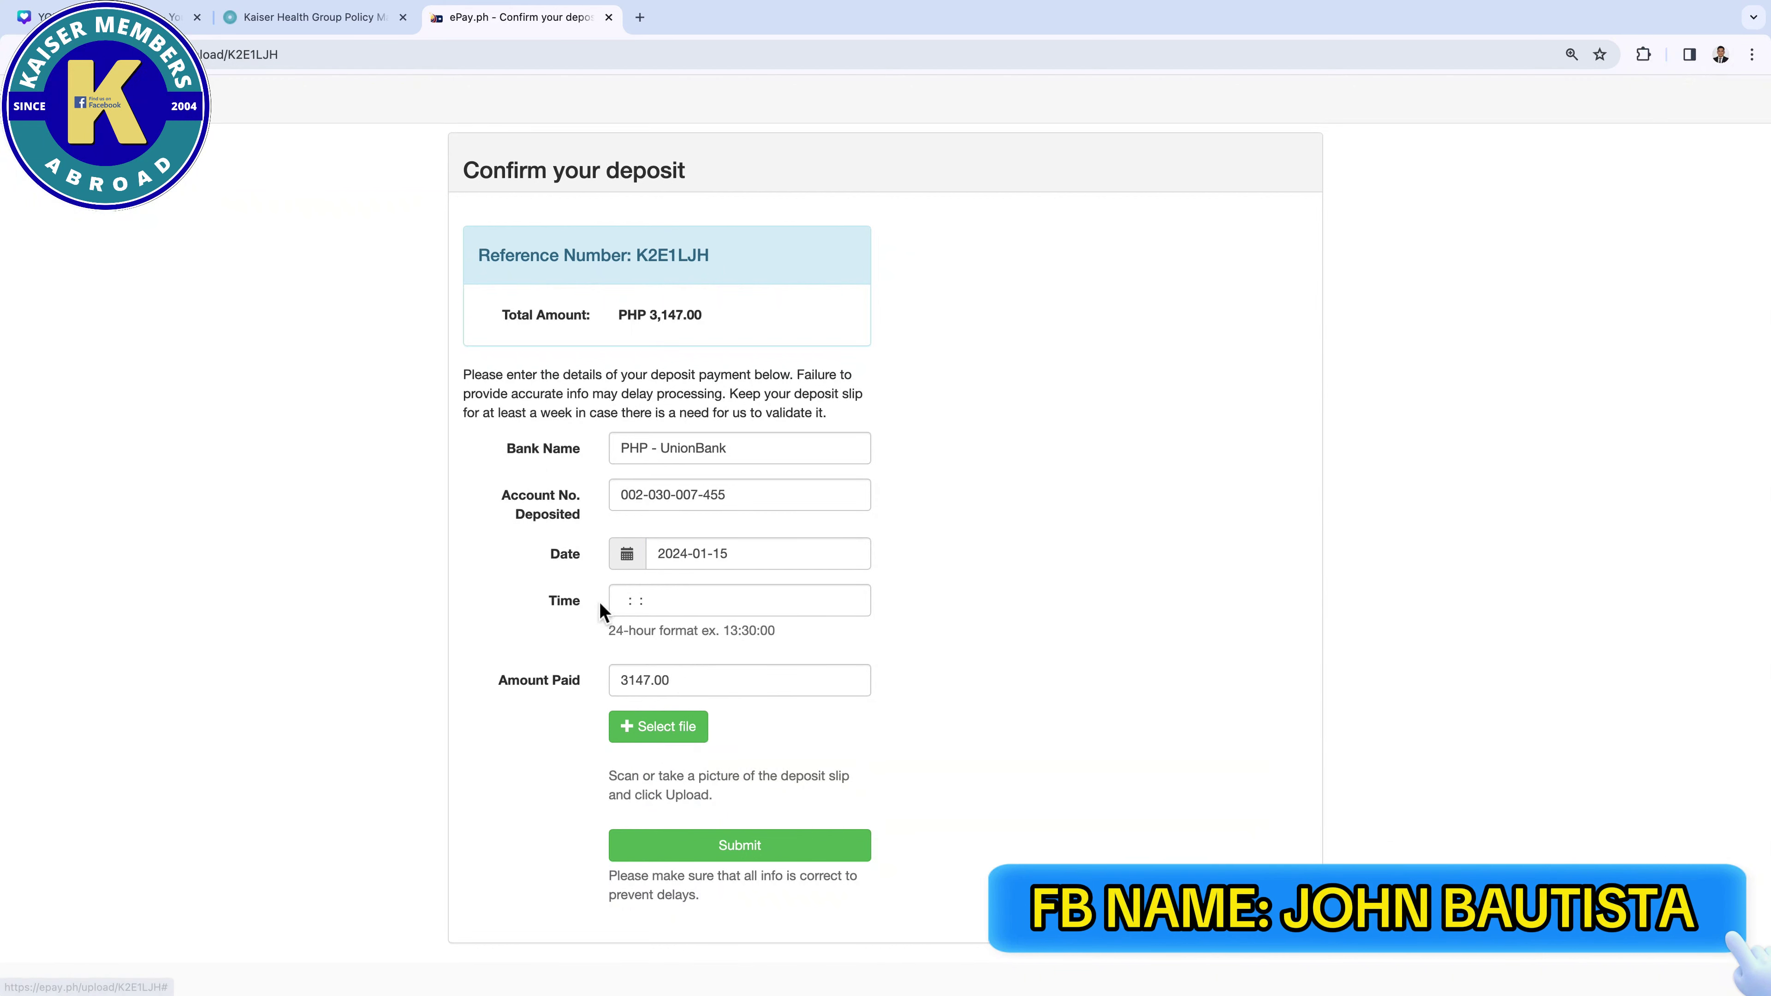
{"action": "left_click", "coordinate": [620, 604]}
{"action": "type", "text": "1"}
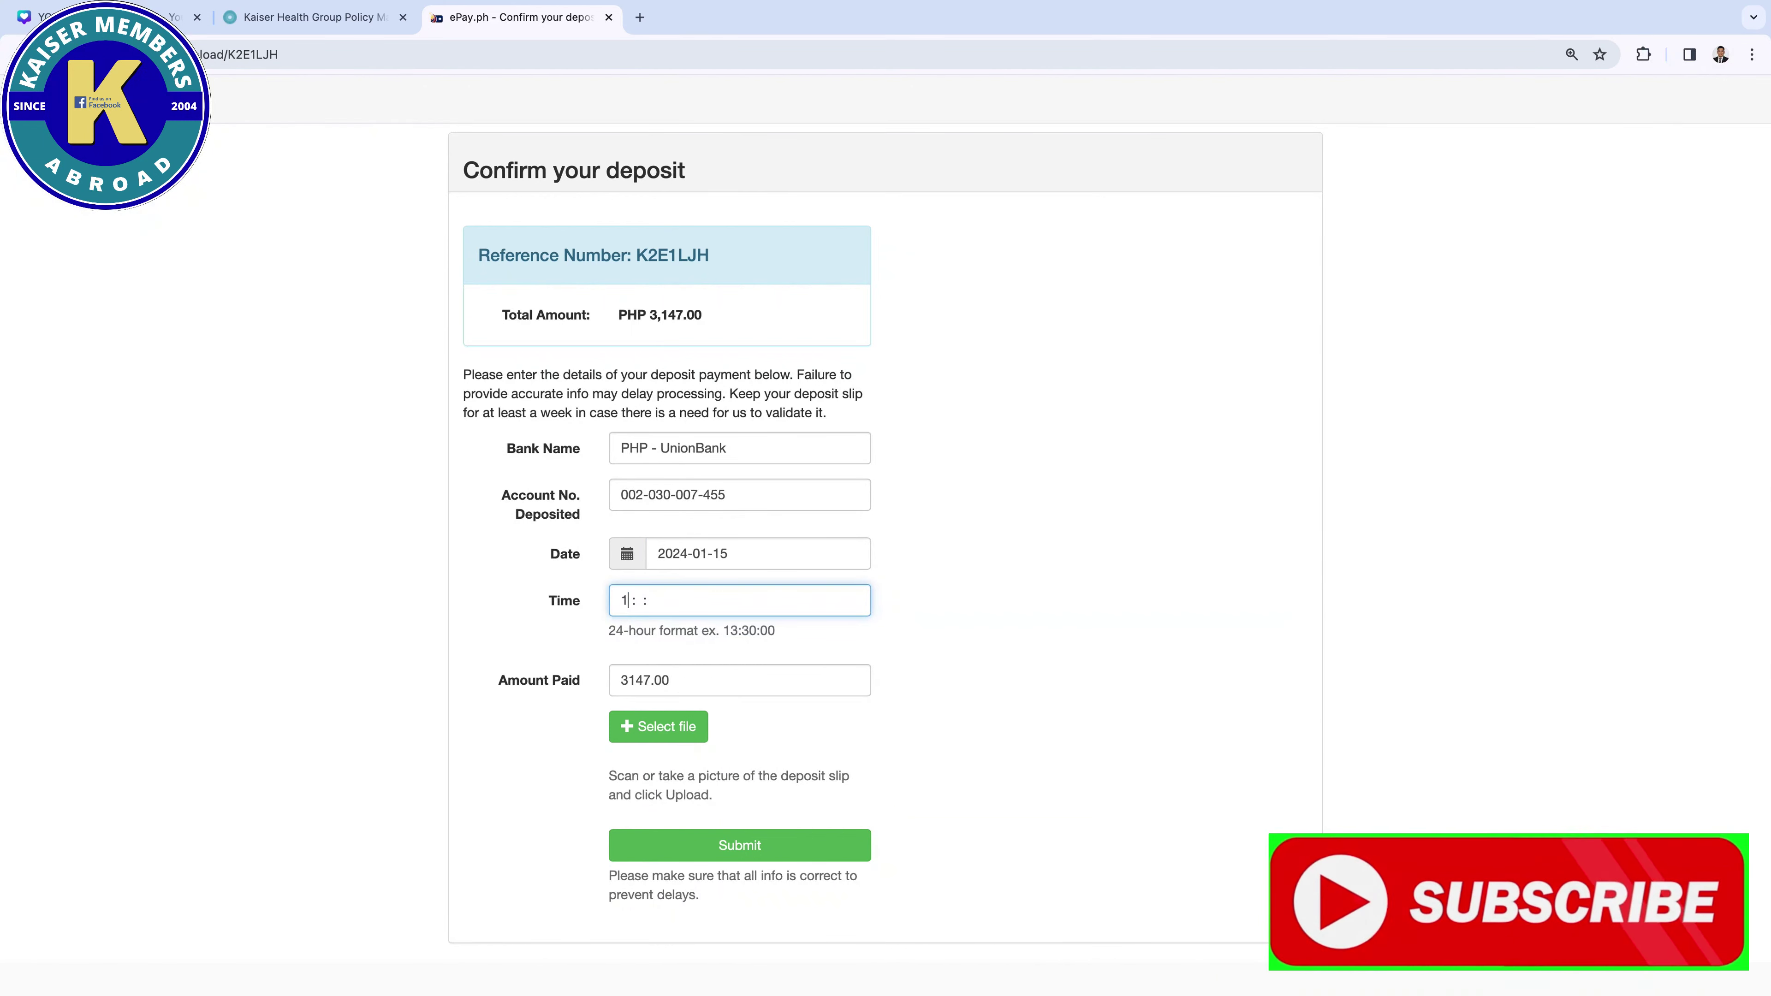
{"action": "type", "text": "4:52:03"}
{"action": "triple_click", "coordinate": [690, 630]}
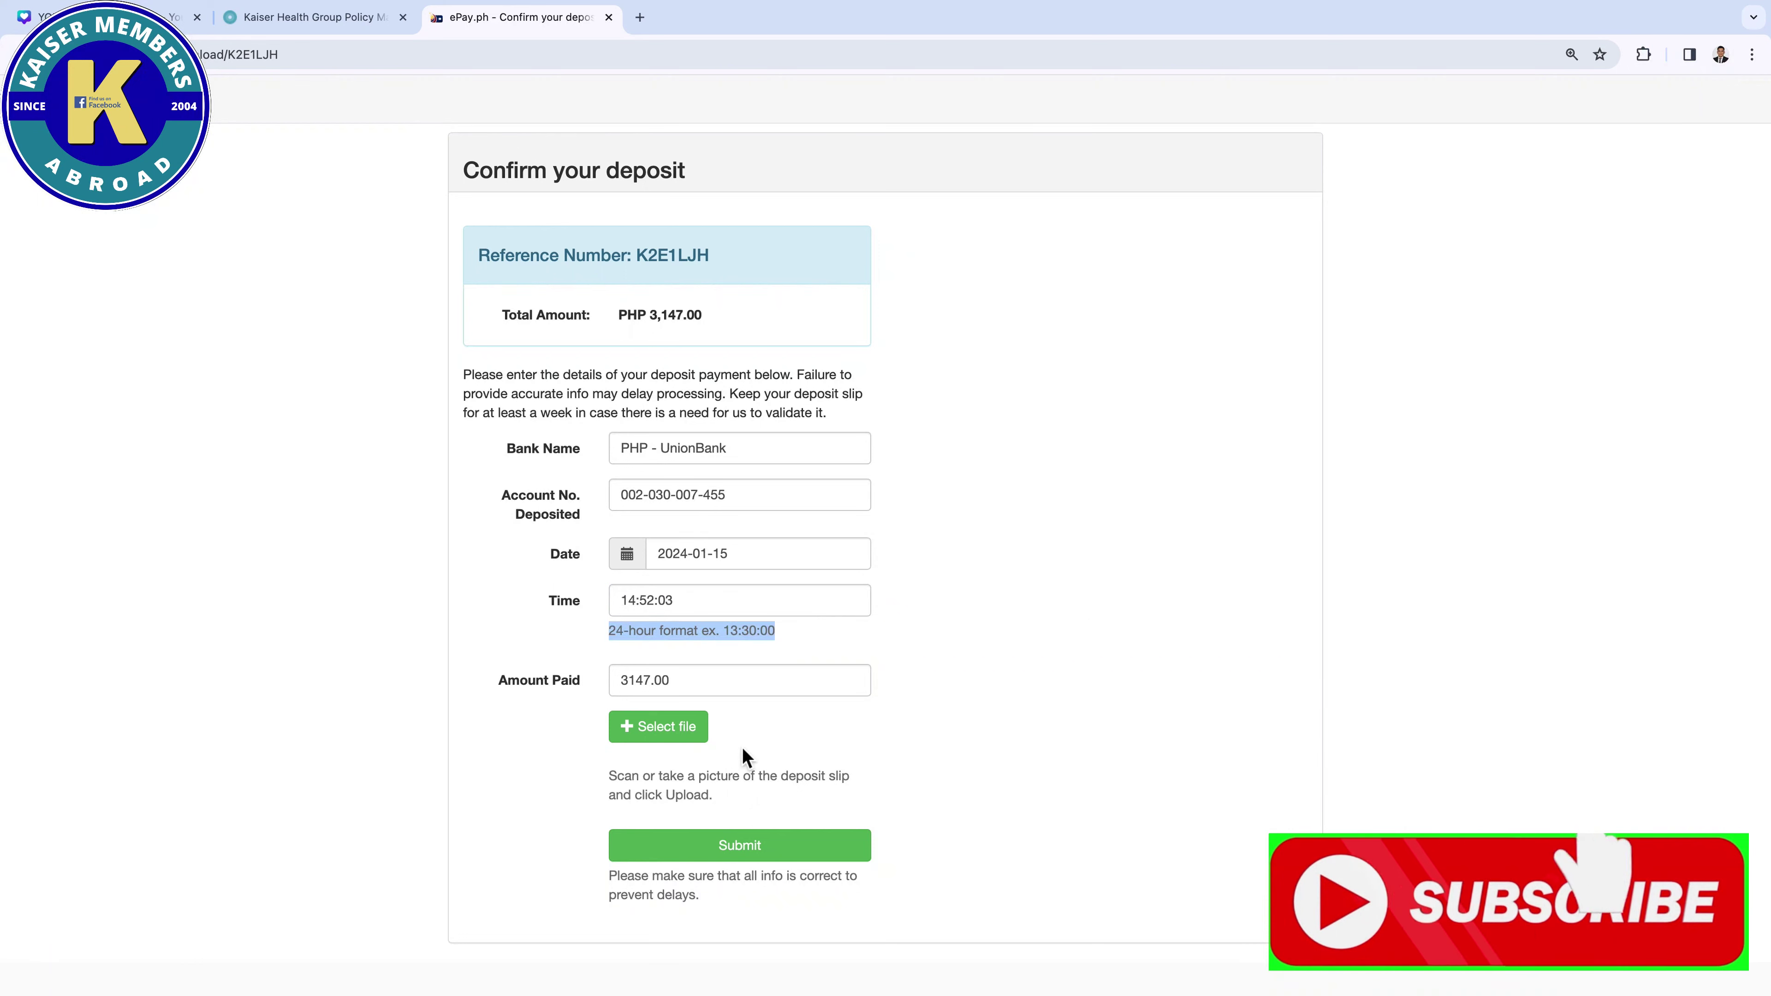
{"action": "left_click", "coordinate": [689, 729]}
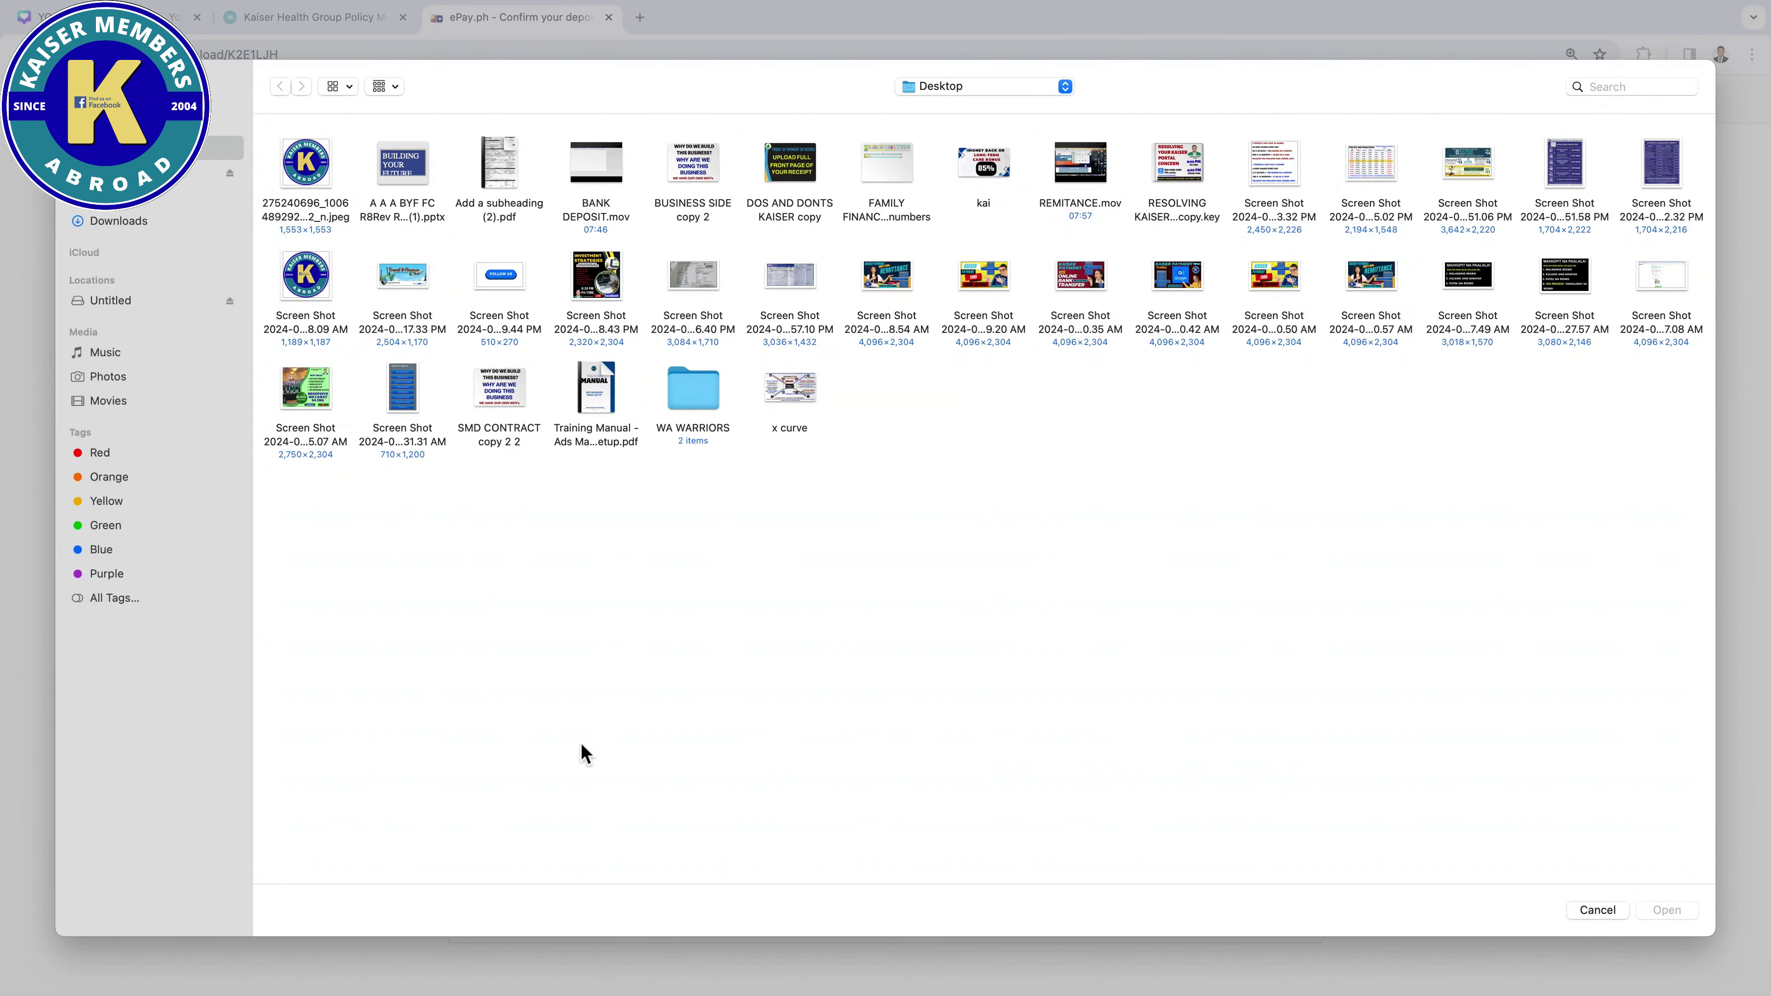
Attach 'Screen Shot 2024-01-30 at 12.31.31 AM.png' as the proof of payment
{"action": "left_click", "coordinate": [411, 404]}
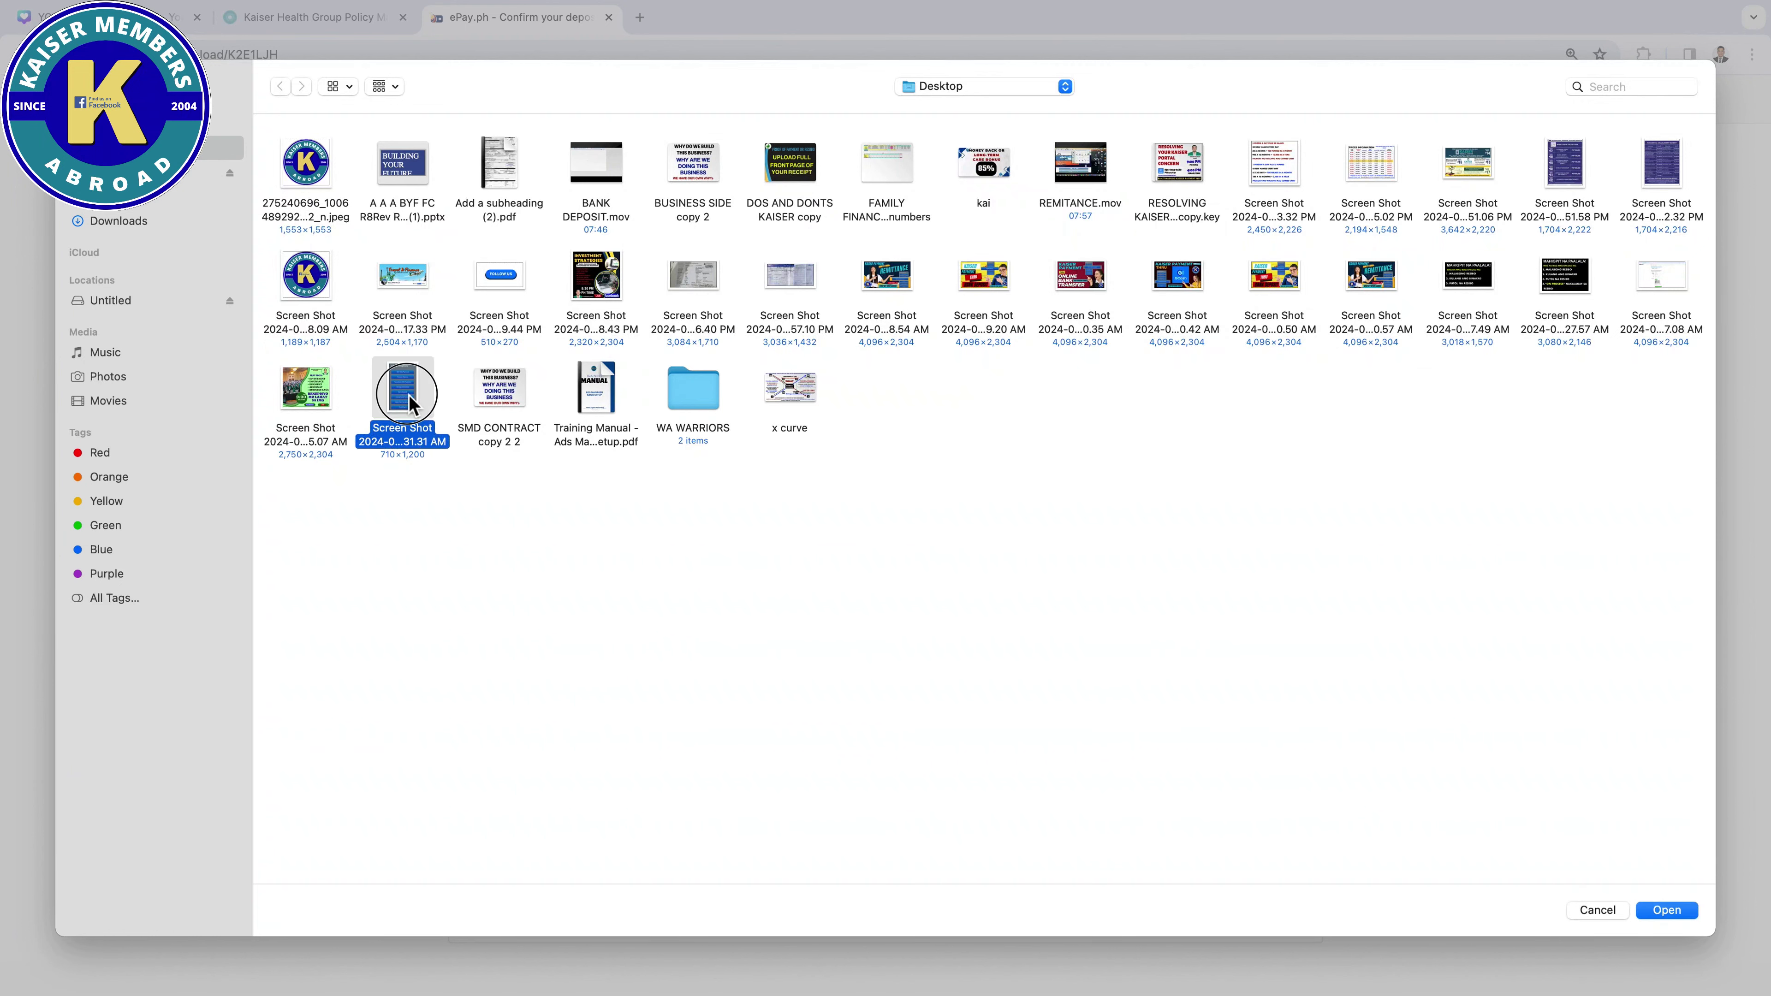
{"action": "left_click", "coordinate": [1662, 911]}
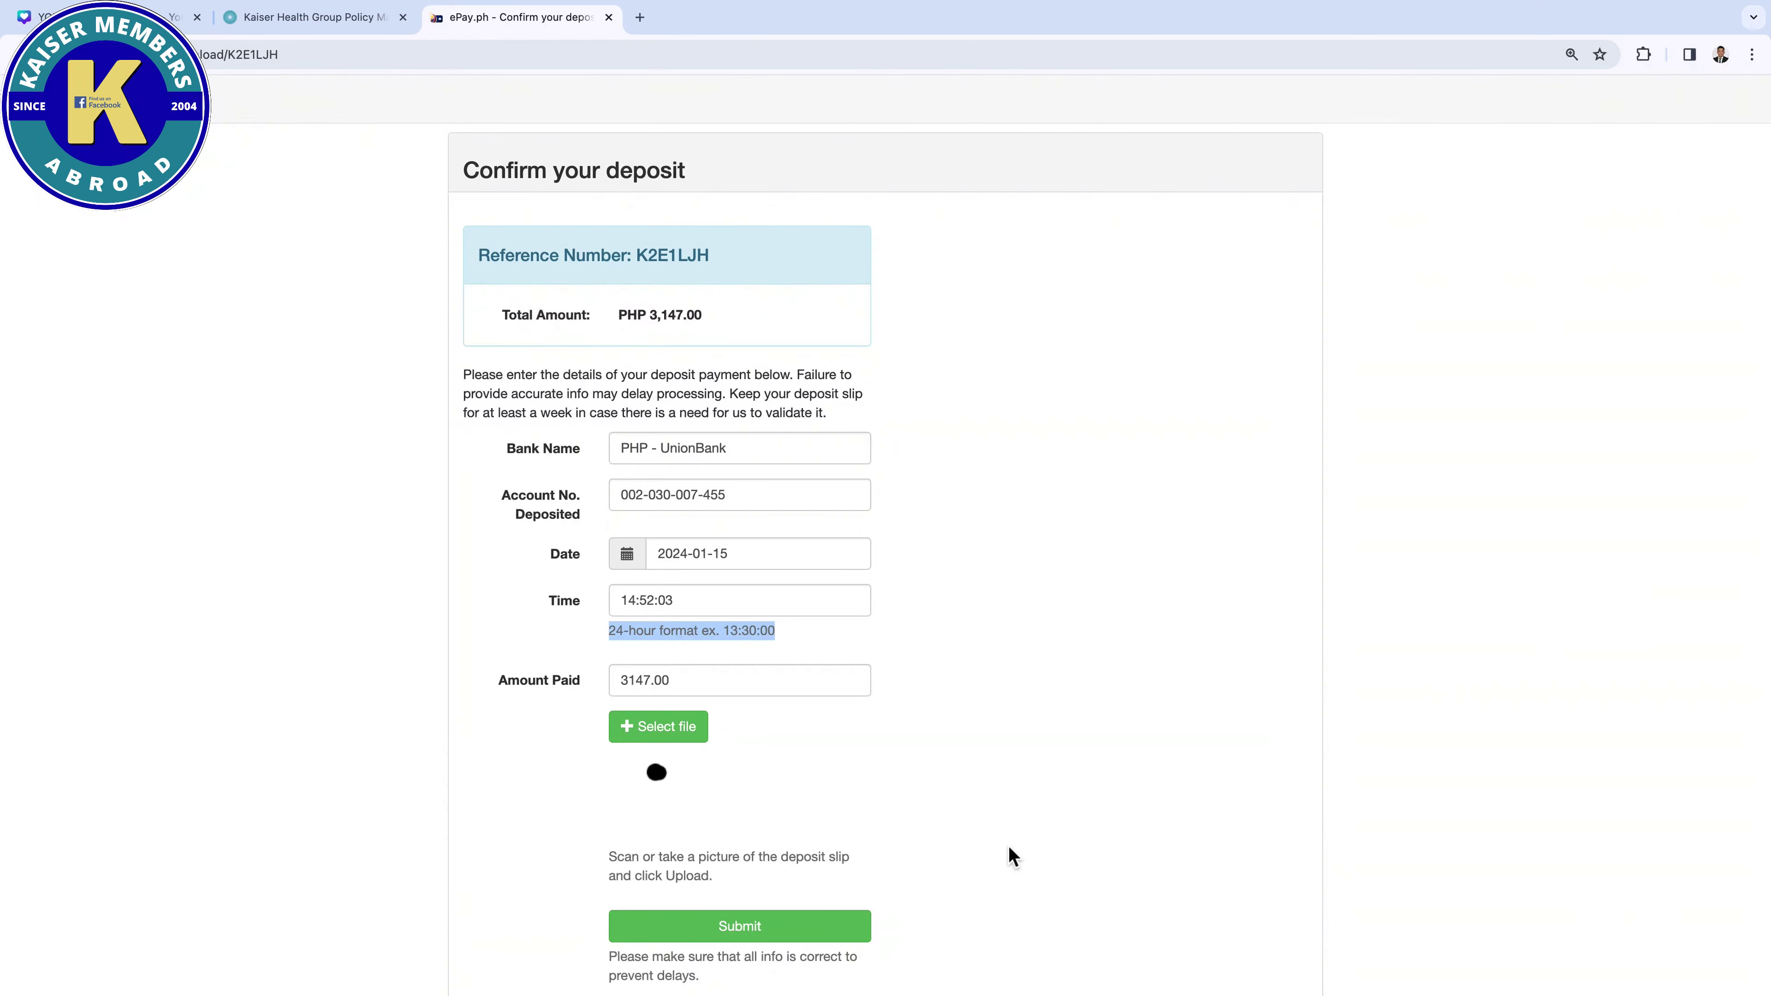
{"action": "scroll", "coordinate": [1012, 857], "scroll_direction": "up", "scroll_amount": 1}
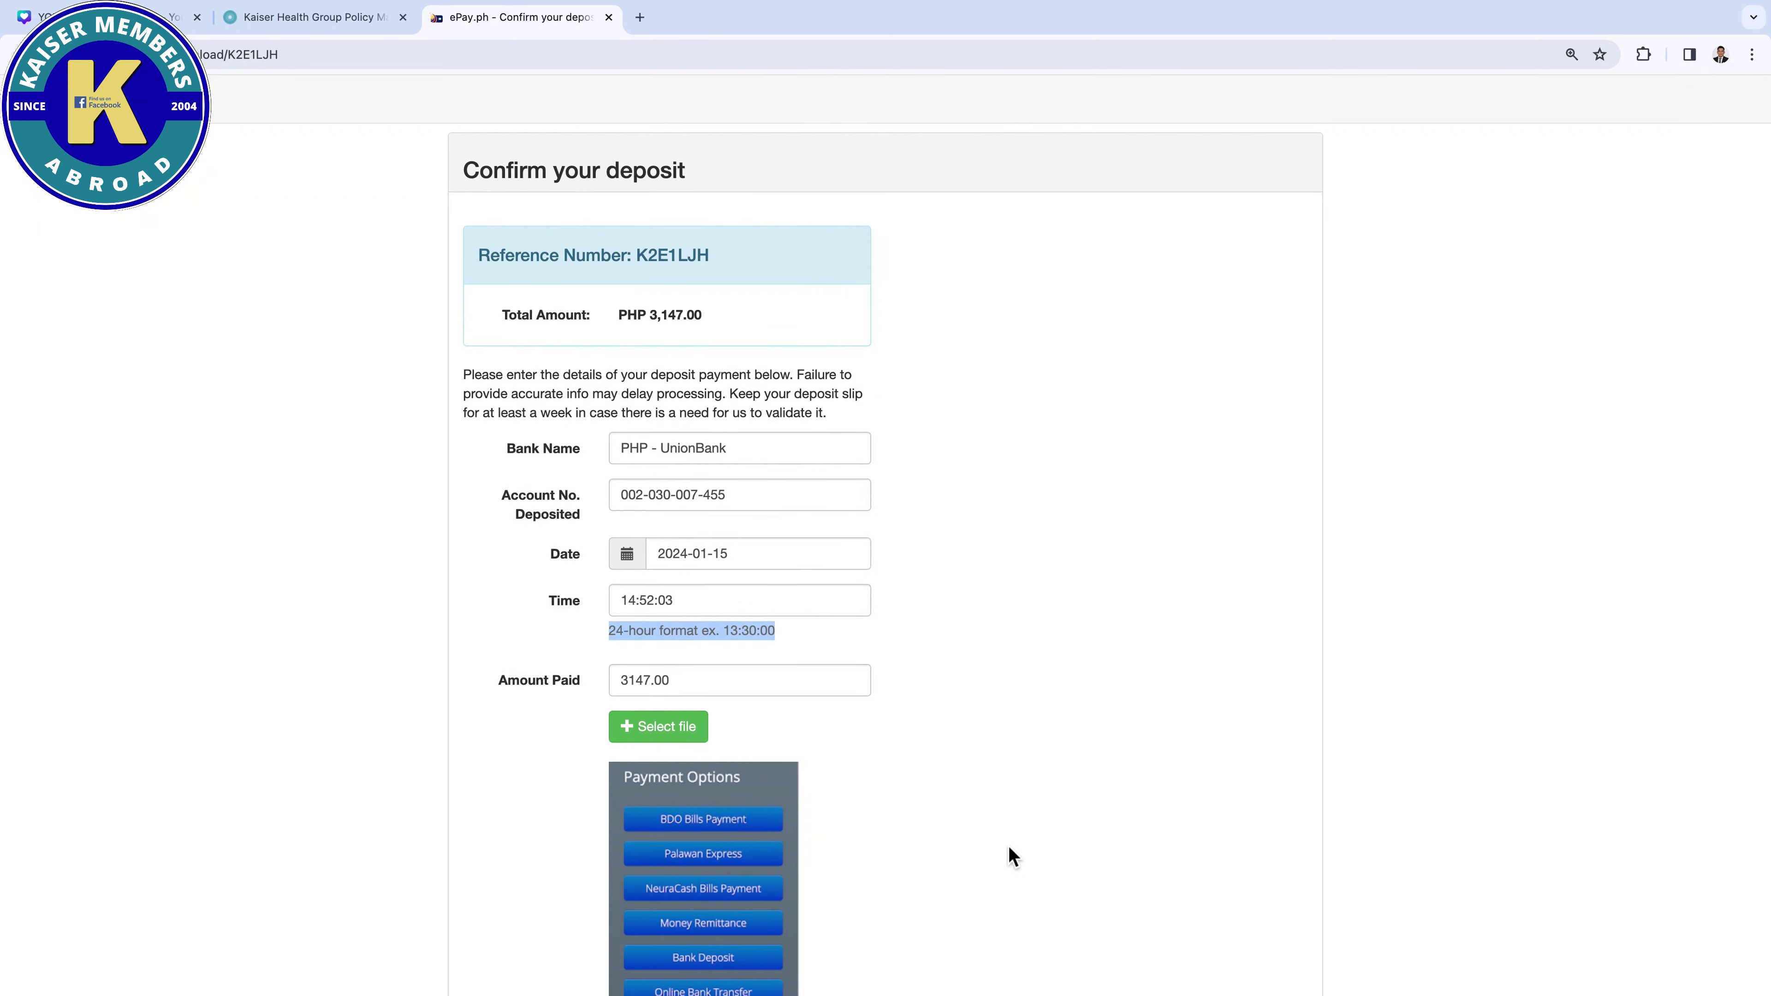
Capture a screenshot of the filled deposit form, then discard it in Markup
{"action": "key", "text": "super+shift+4"}
{"action": "left_click_drag", "start_coordinate": [376, 138], "coordinate": [1344, 989]}
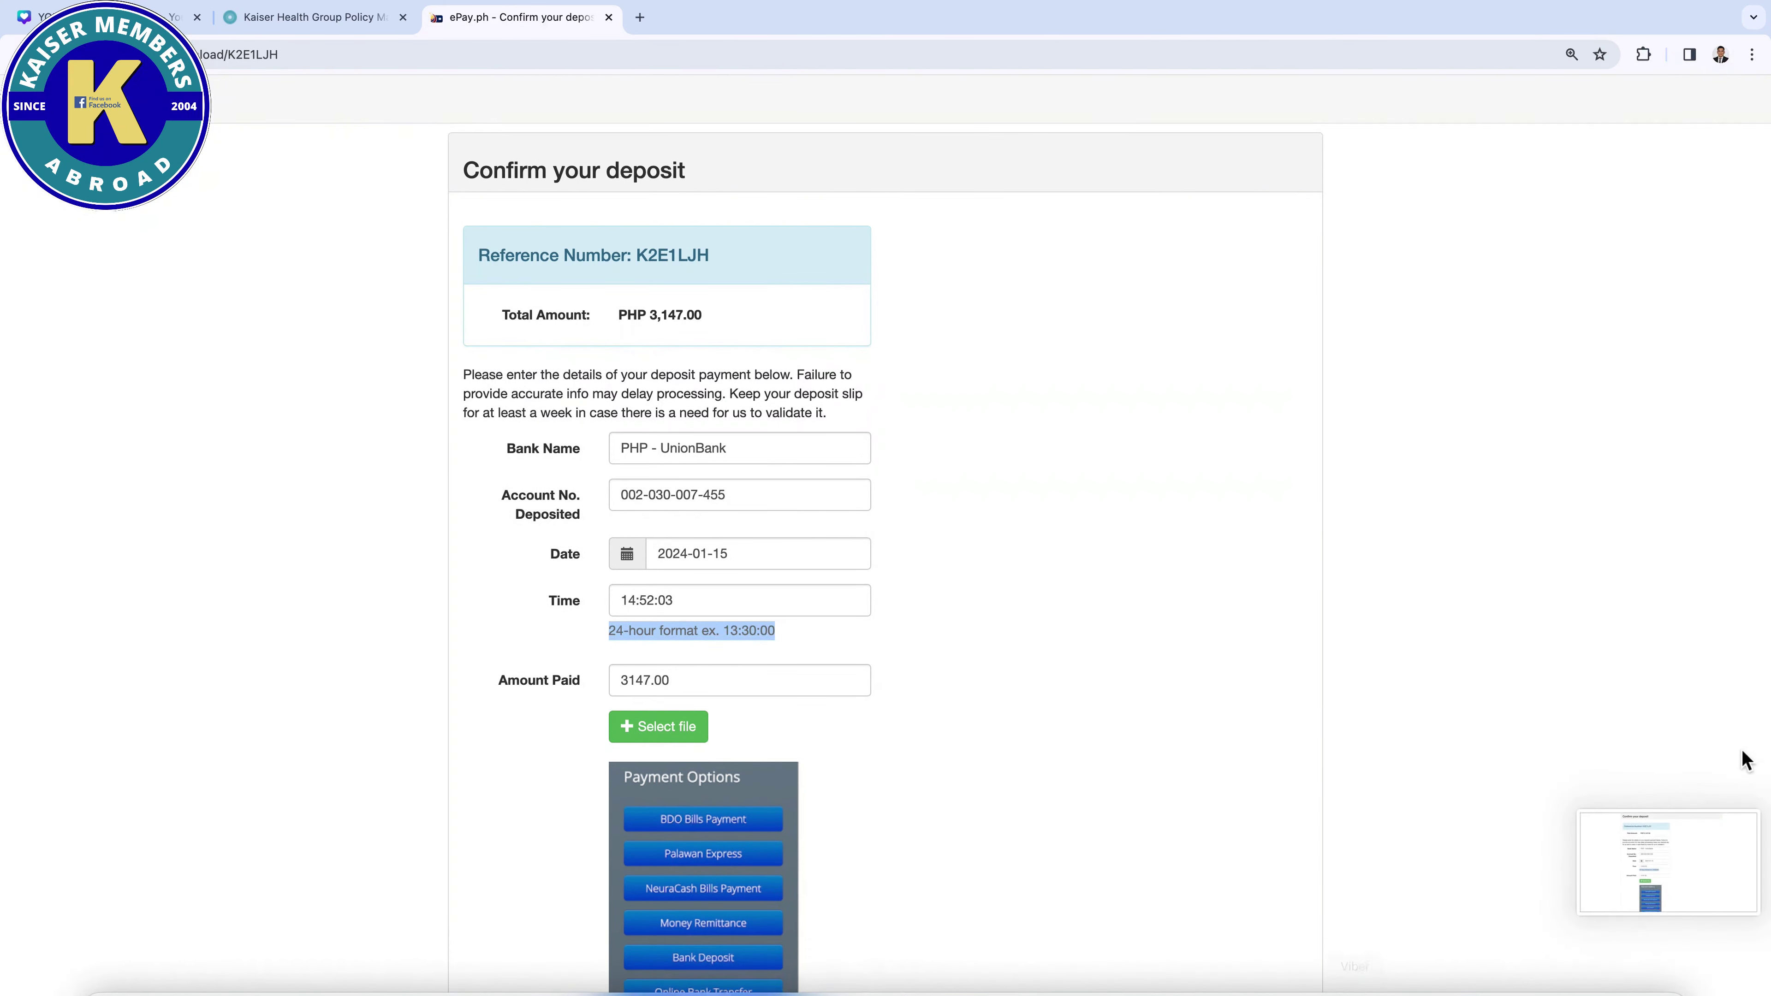
{"action": "left_click", "coordinate": [1708, 885]}
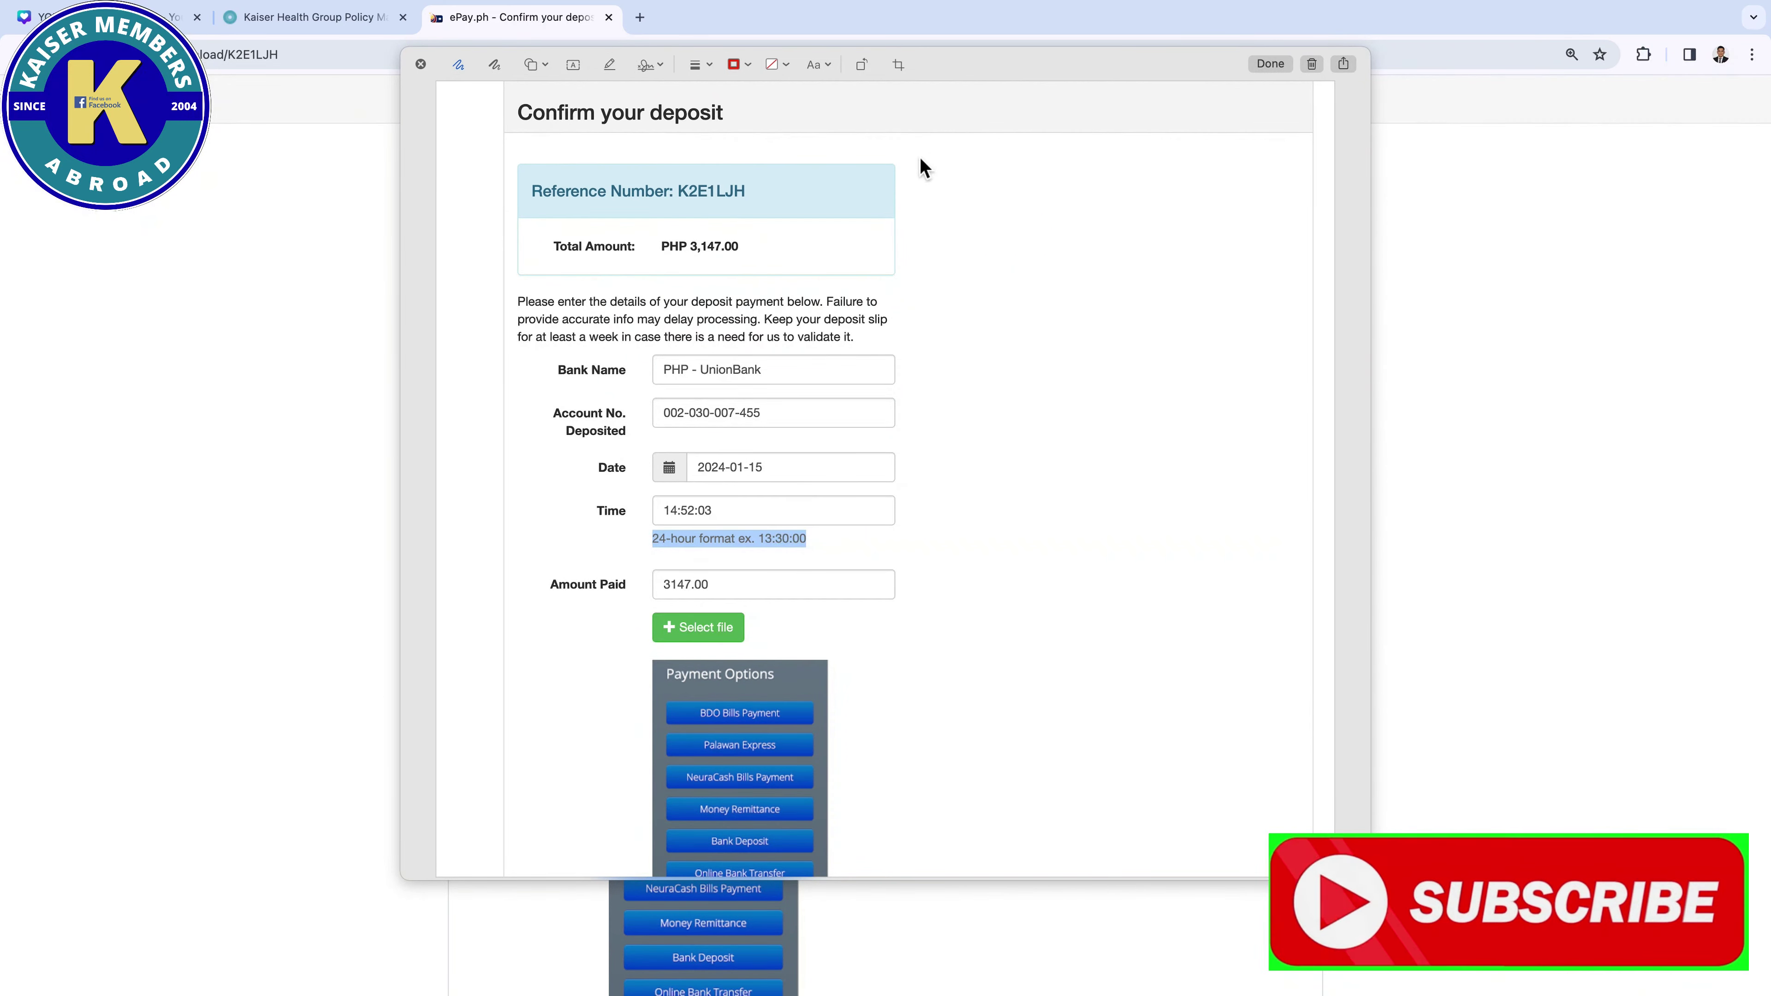
{"action": "left_click", "coordinate": [1311, 66]}
{"action": "scroll", "coordinate": [779, 881], "scroll_direction": "down", "scroll_amount": 5}
{"action": "scroll", "coordinate": [779, 881], "scroll_direction": "up", "scroll_amount": 1}
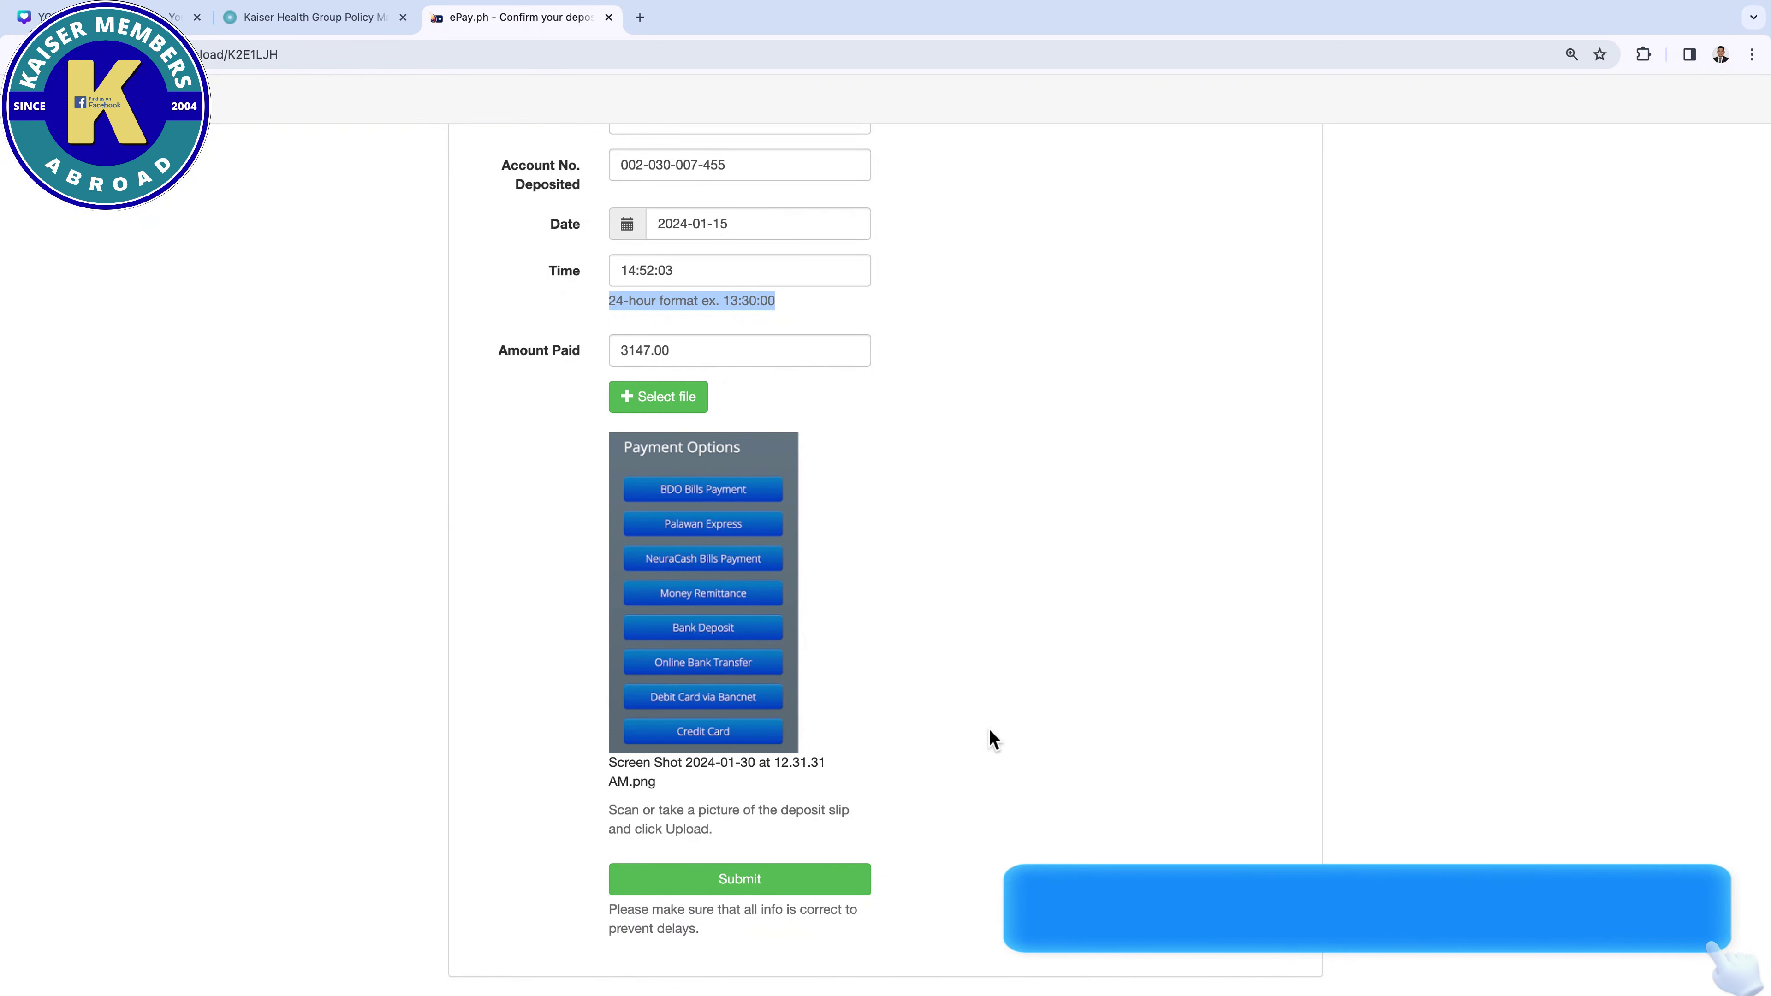
{"action": "scroll", "coordinate": [990, 736], "scroll_direction": "up", "scroll_amount": 5}
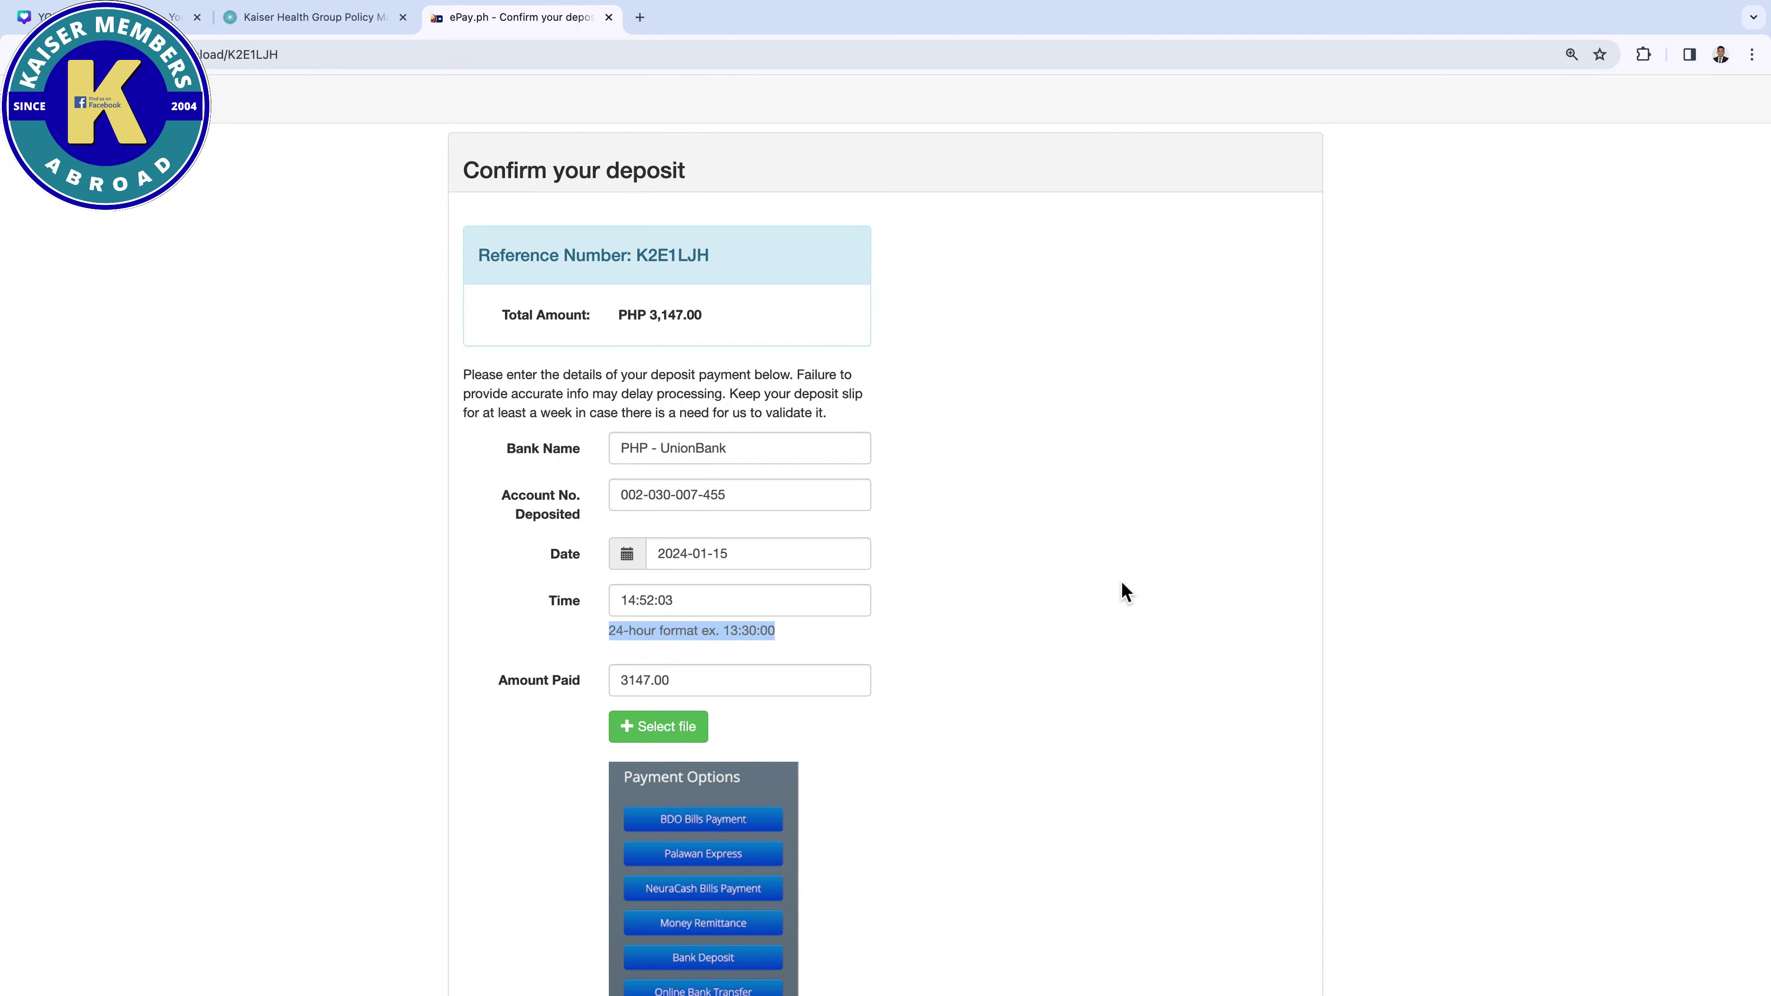
Open View My Payment History for policy plan K-45 in the Kaiser portal
{"action": "left_click", "coordinate": [338, 24]}
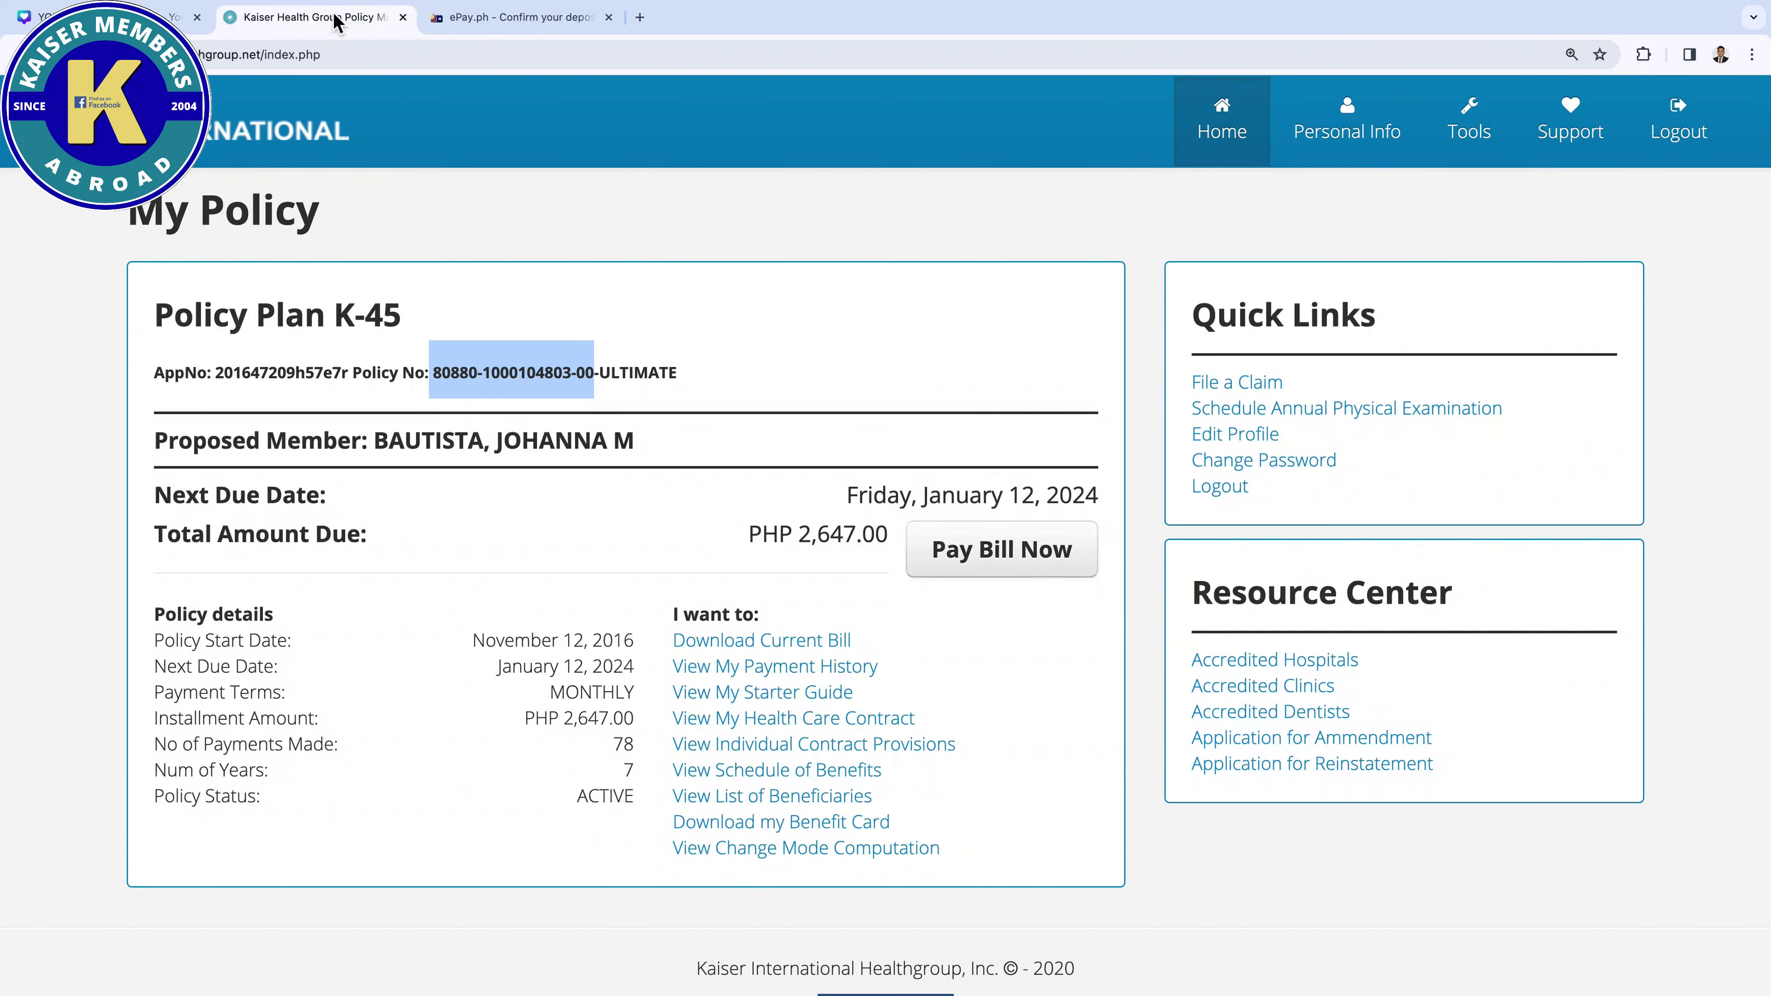
{"action": "left_click", "coordinate": [628, 230]}
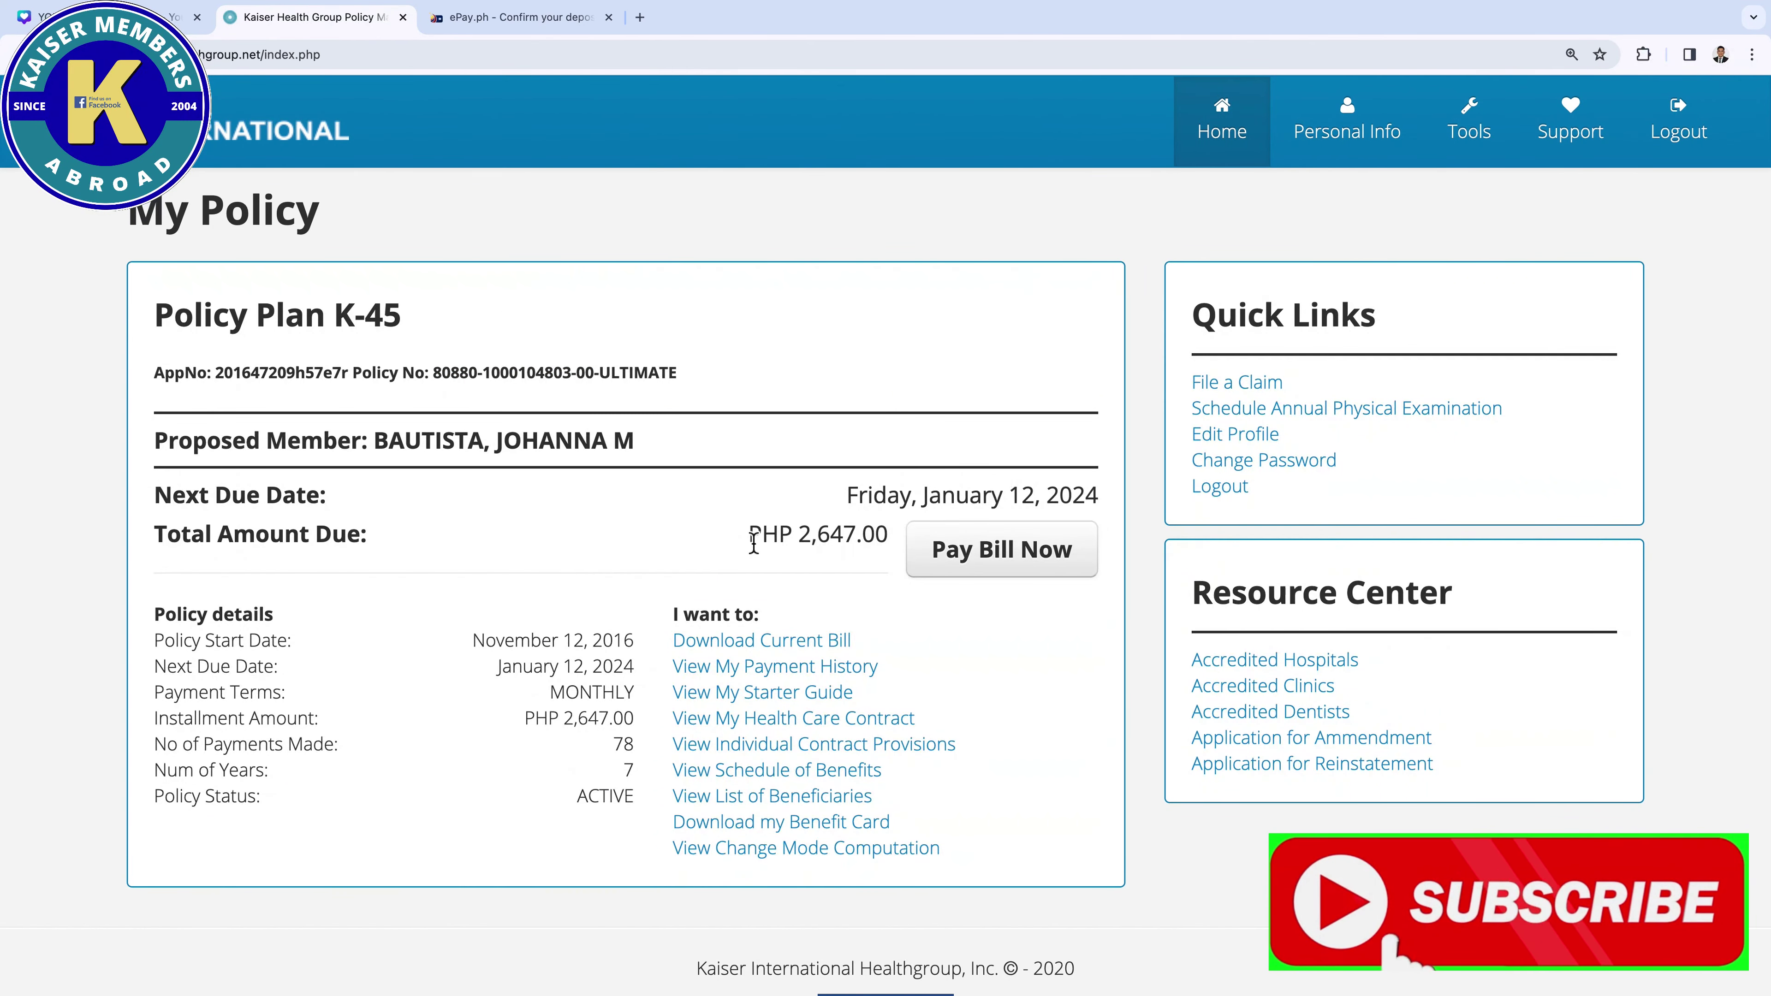
{"action": "scroll", "coordinate": [725, 572], "scroll_direction": "down", "scroll_amount": 1}
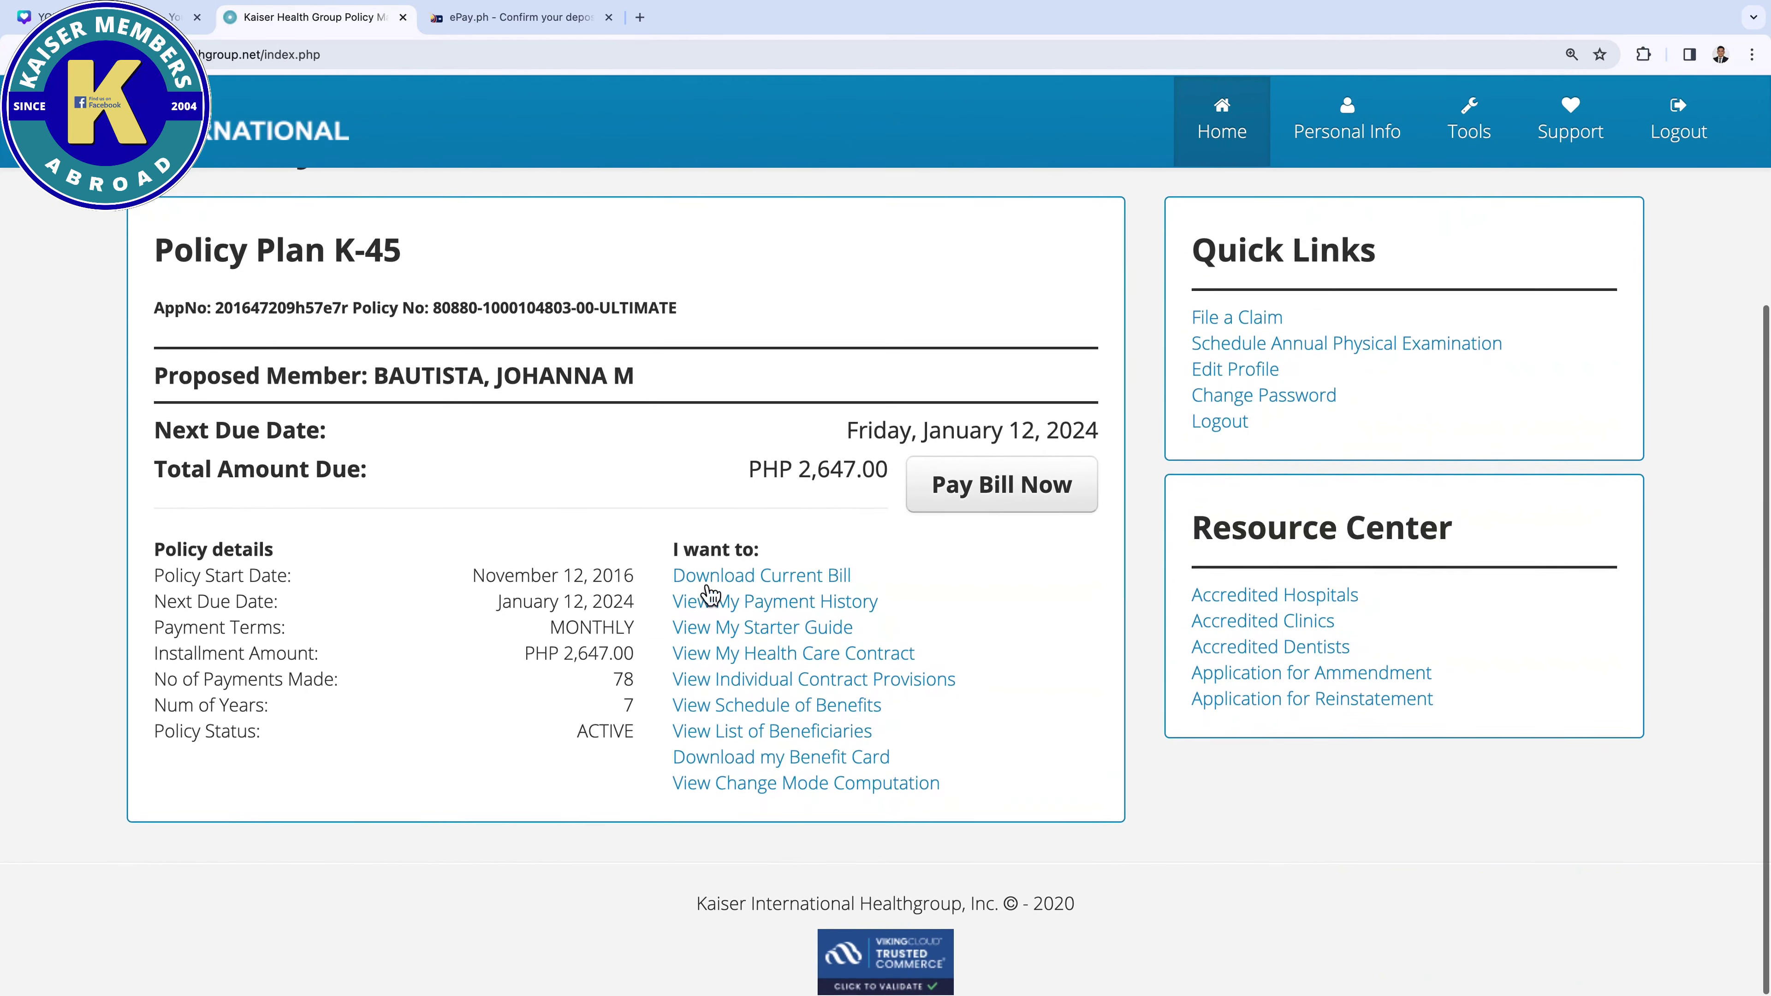
{"action": "left_click", "coordinate": [763, 611]}
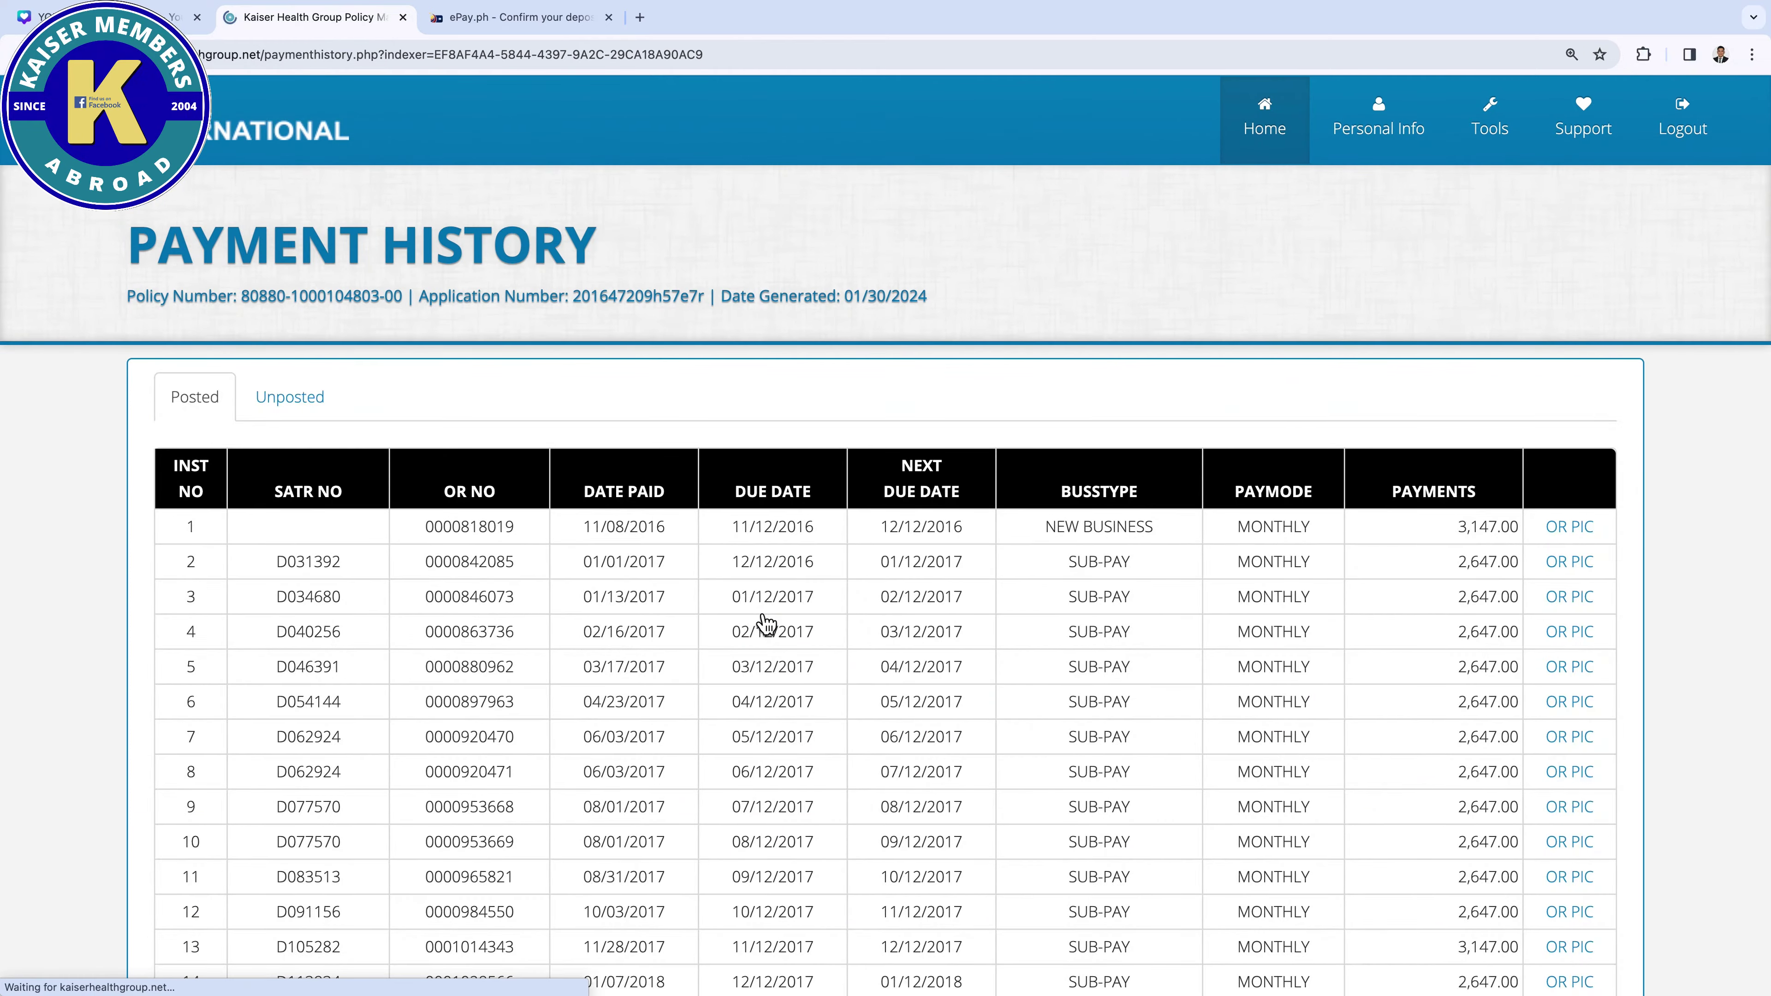
Scroll through the posted payments and highlight '14 to 30 days.' in the notice
{"action": "scroll", "coordinate": [763, 621], "scroll_direction": "down", "scroll_amount": 20}
{"action": "scroll", "coordinate": [642, 876], "scroll_direction": "down", "scroll_amount": 5}
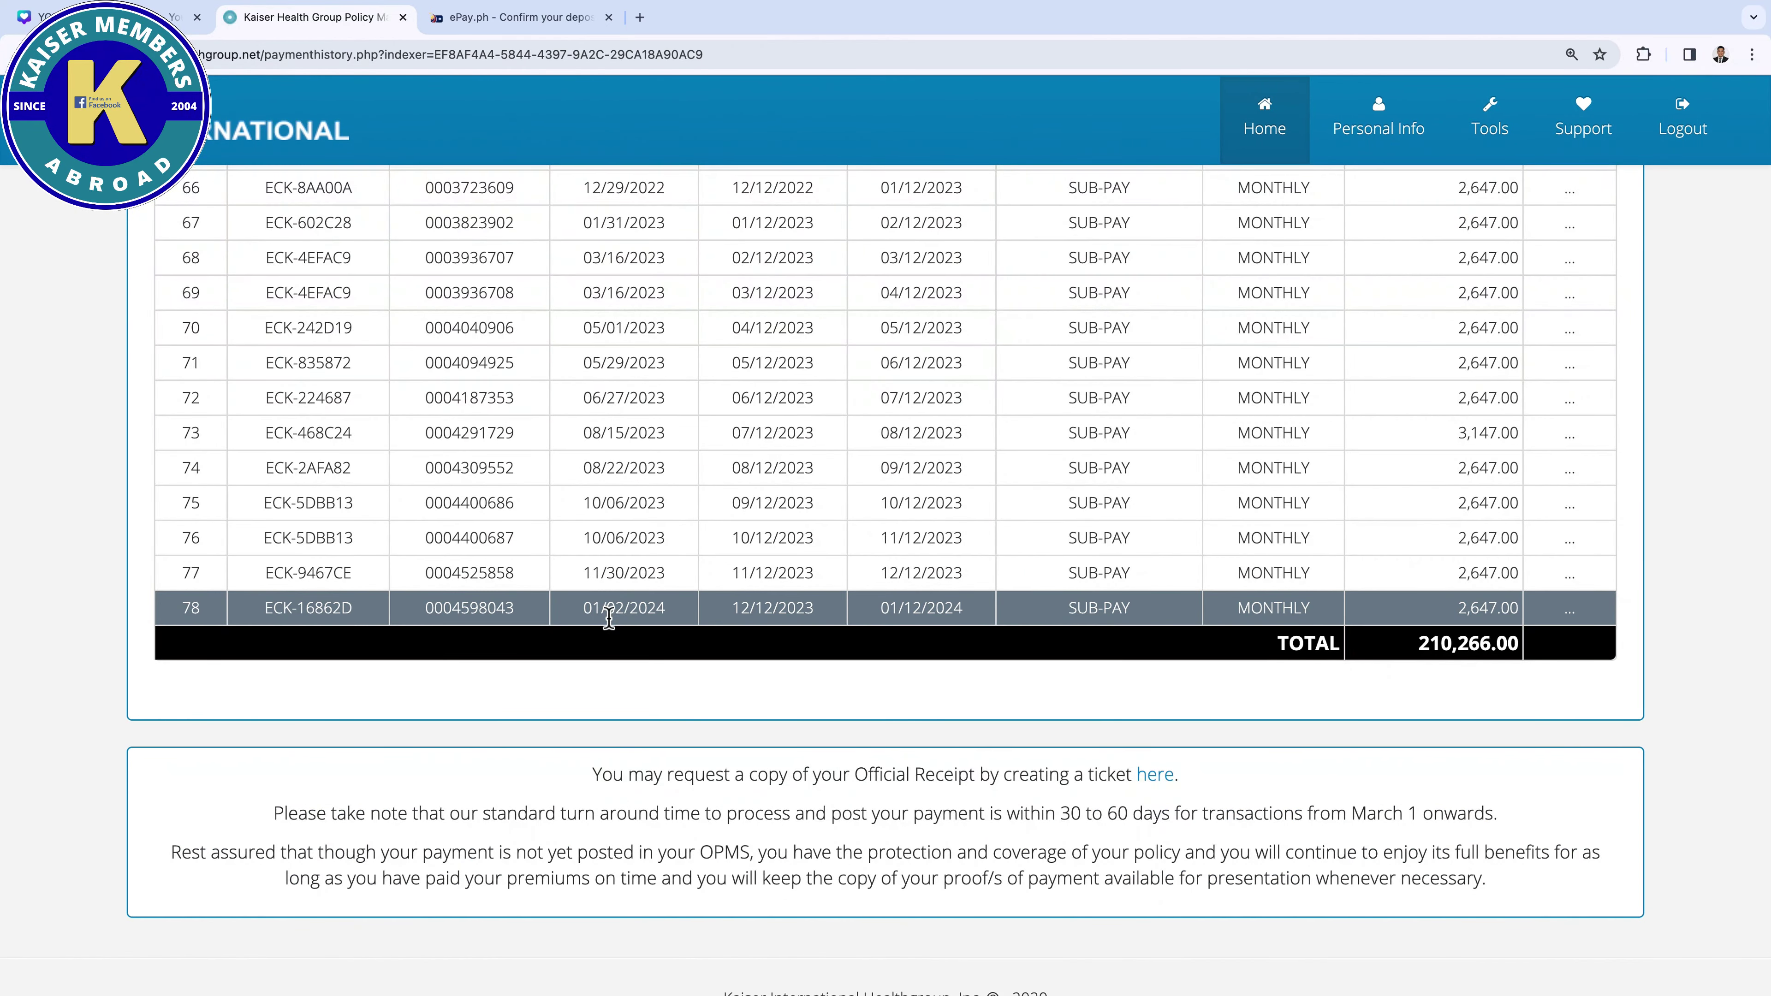
{"action": "scroll", "coordinate": [609, 618], "scroll_direction": "up", "scroll_amount": 20}
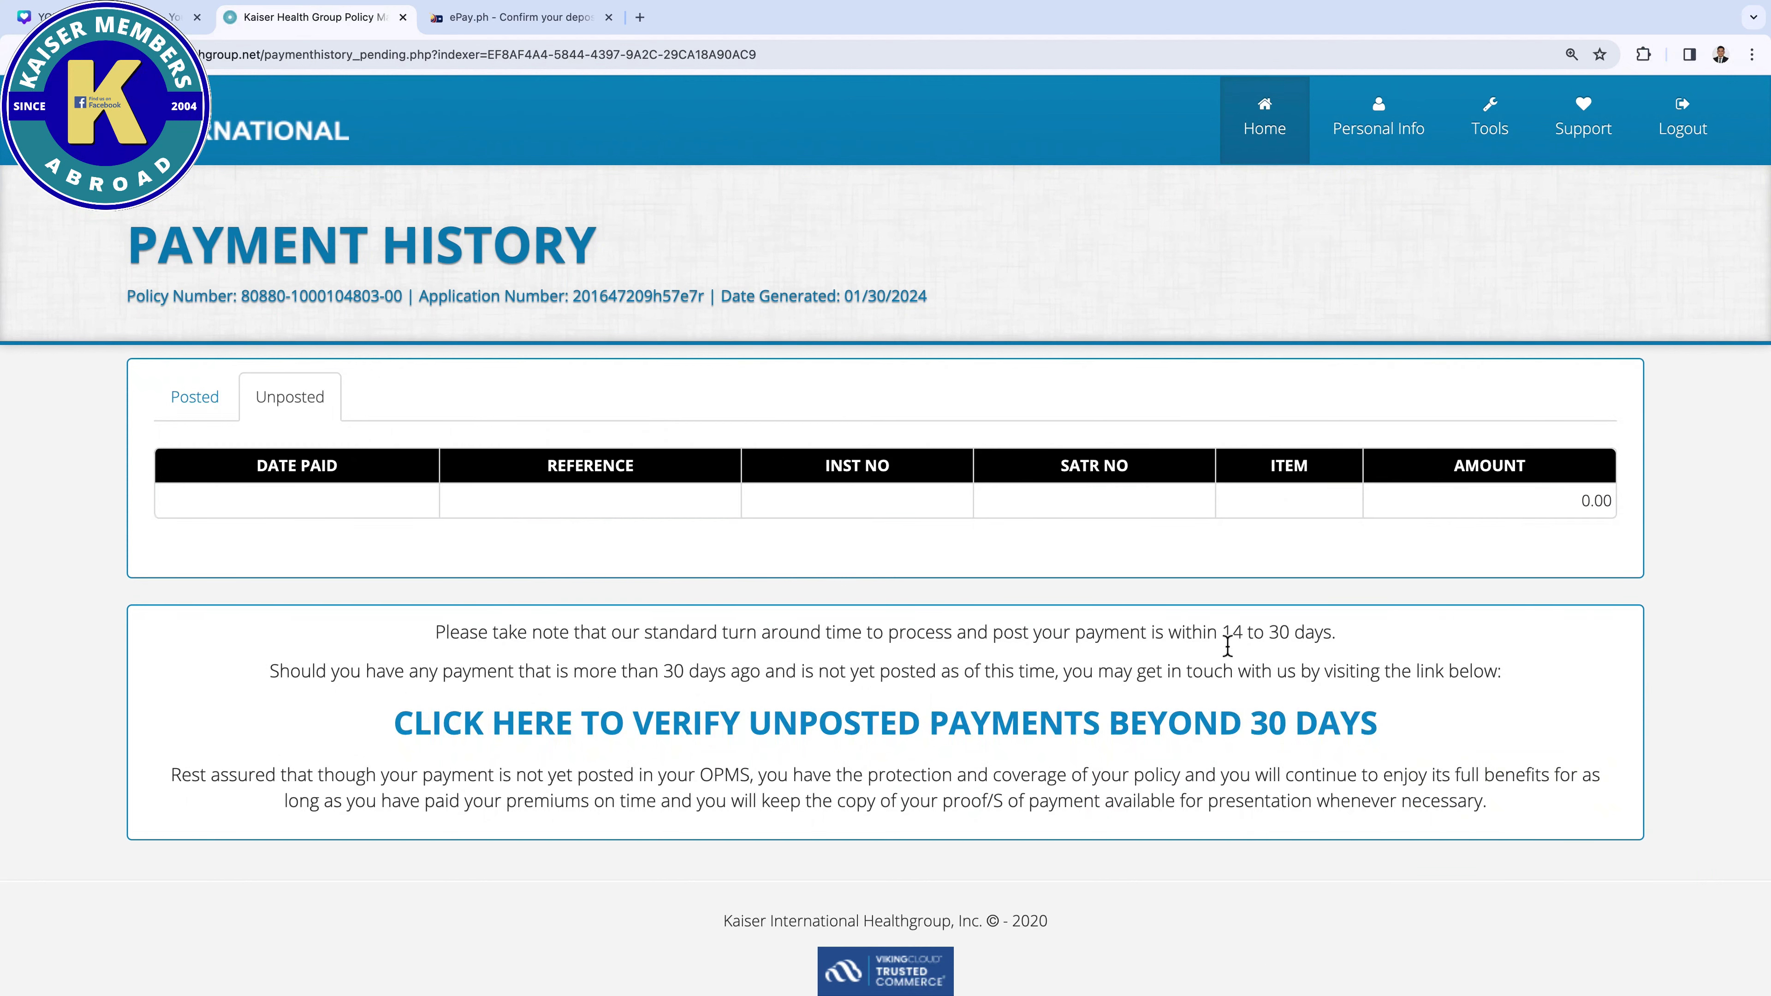
{"action": "left_click_drag", "start_coordinate": [1224, 633], "coordinate": [1371, 646]}
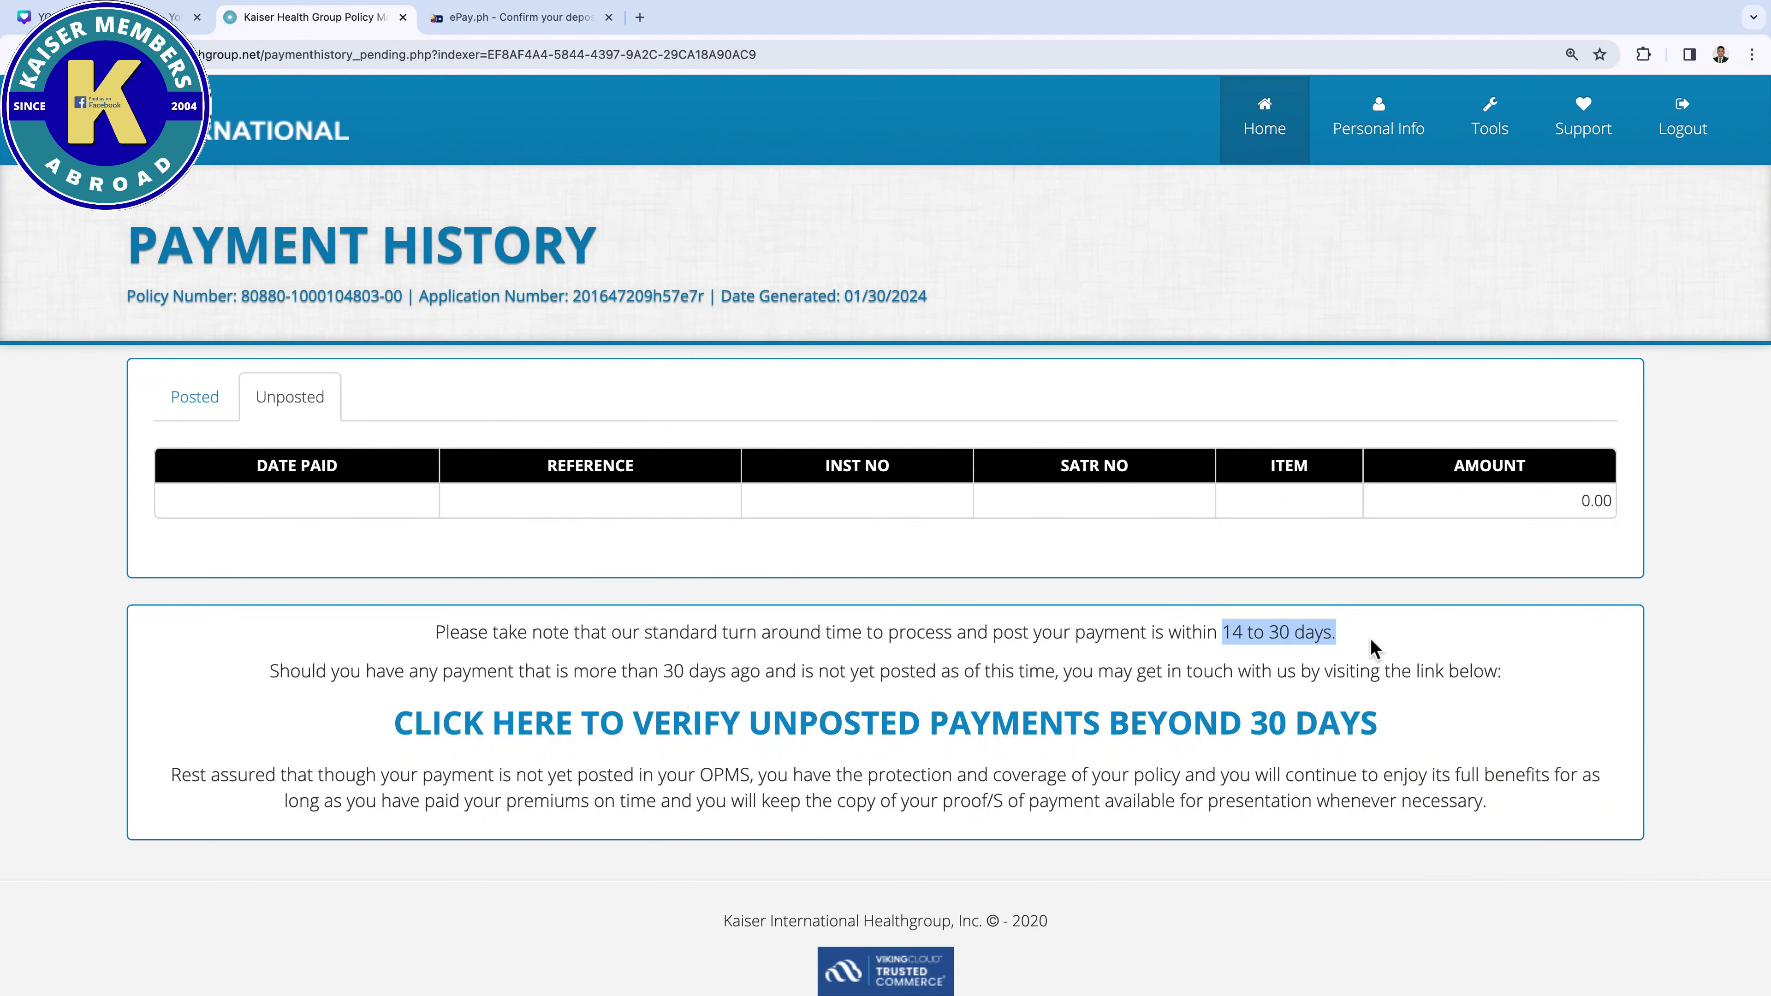